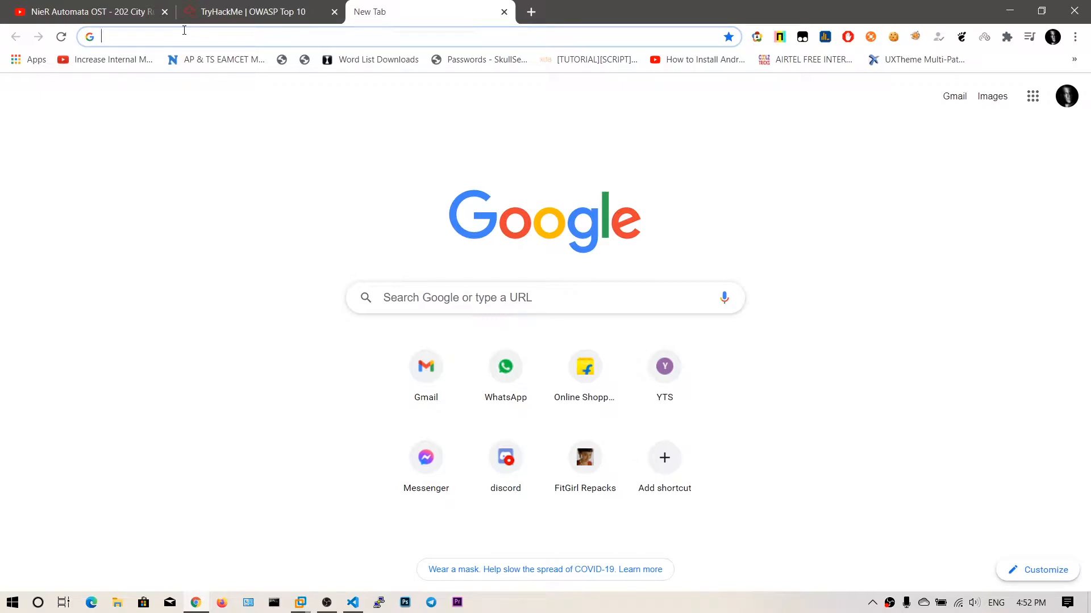
pyautogui.write('12')
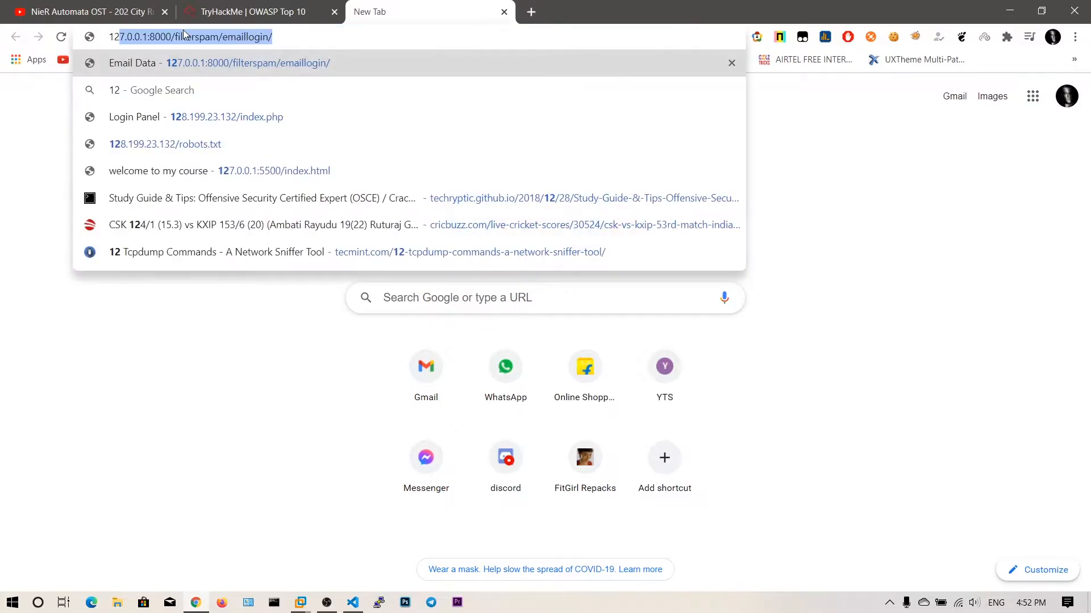
pyautogui.write('7.0.0.')
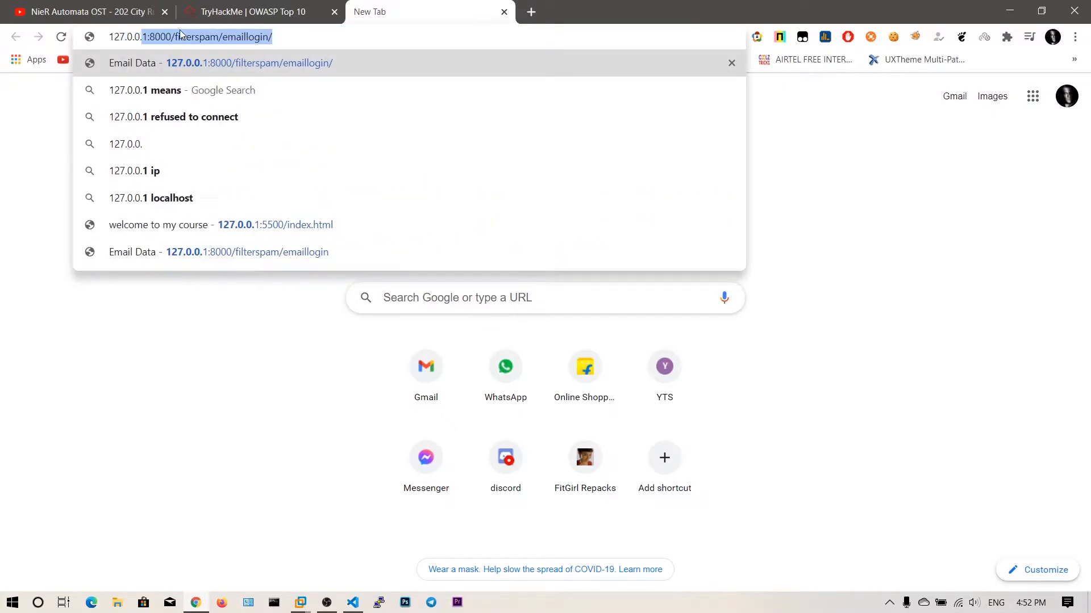
pyautogui.write('1:')
# Load 127.0.0.1/admin, which returns a connection-refused error.
pyautogui.press('BackSpace')
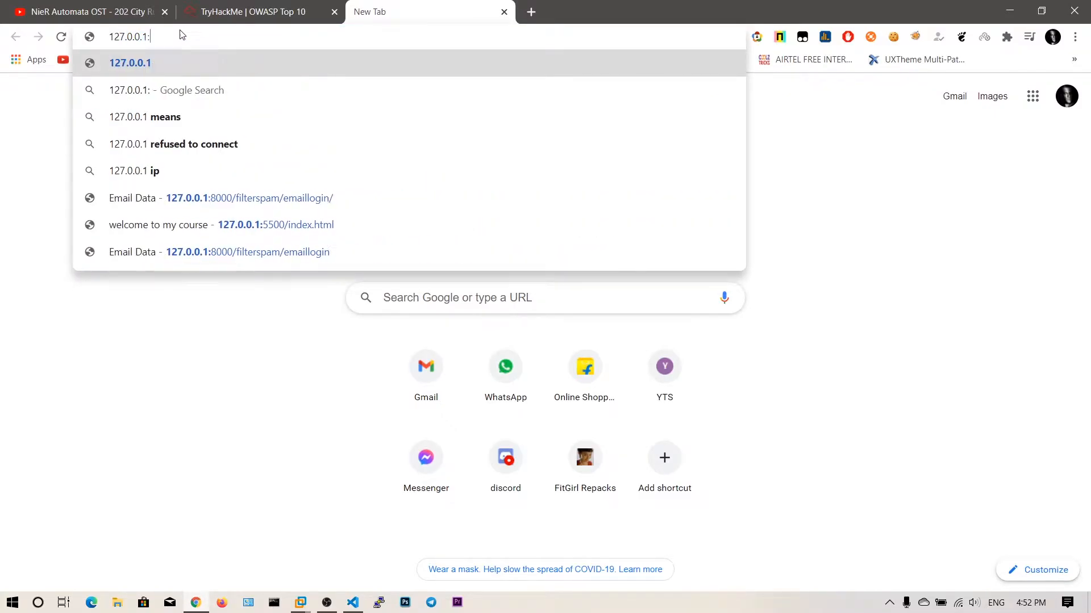
pyautogui.press('BackSpace')
pyautogui.write('/')
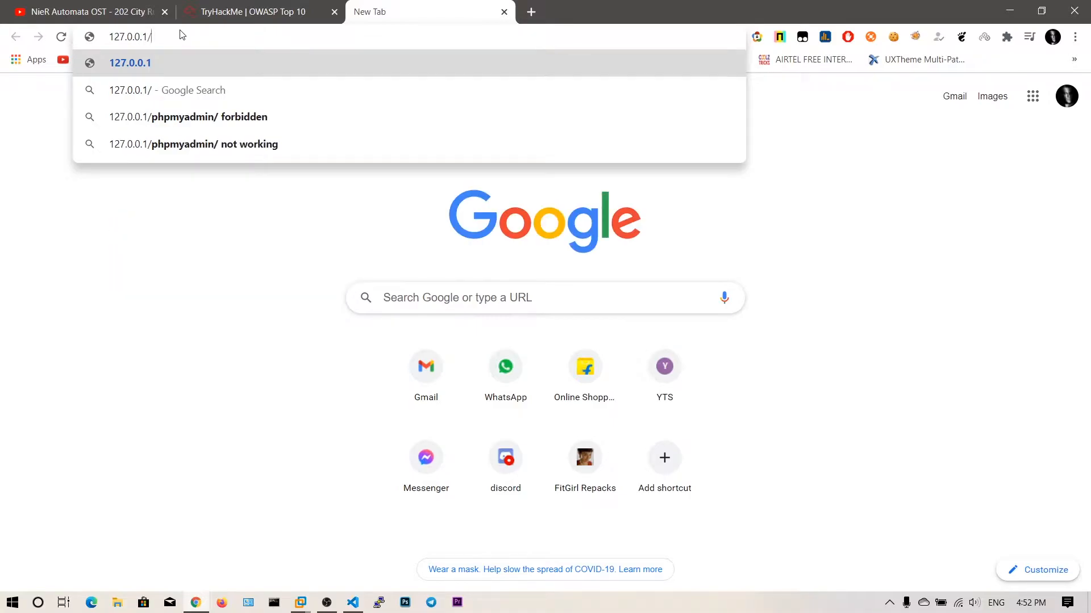
pyautogui.write('as')
pyautogui.press('BackSpace')
pyautogui.write('d')
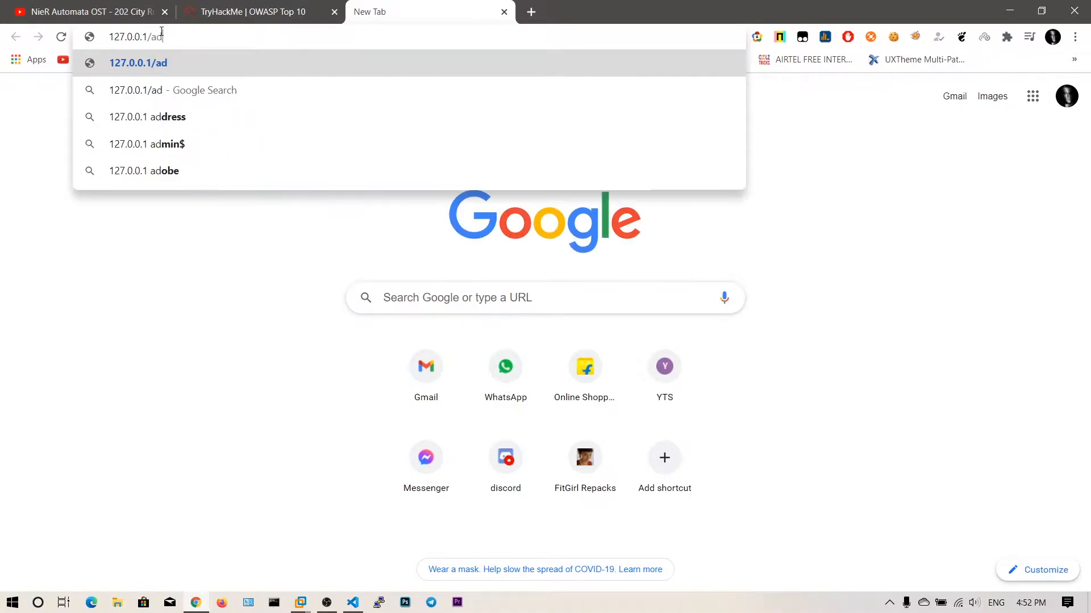
pyautogui.write('min')
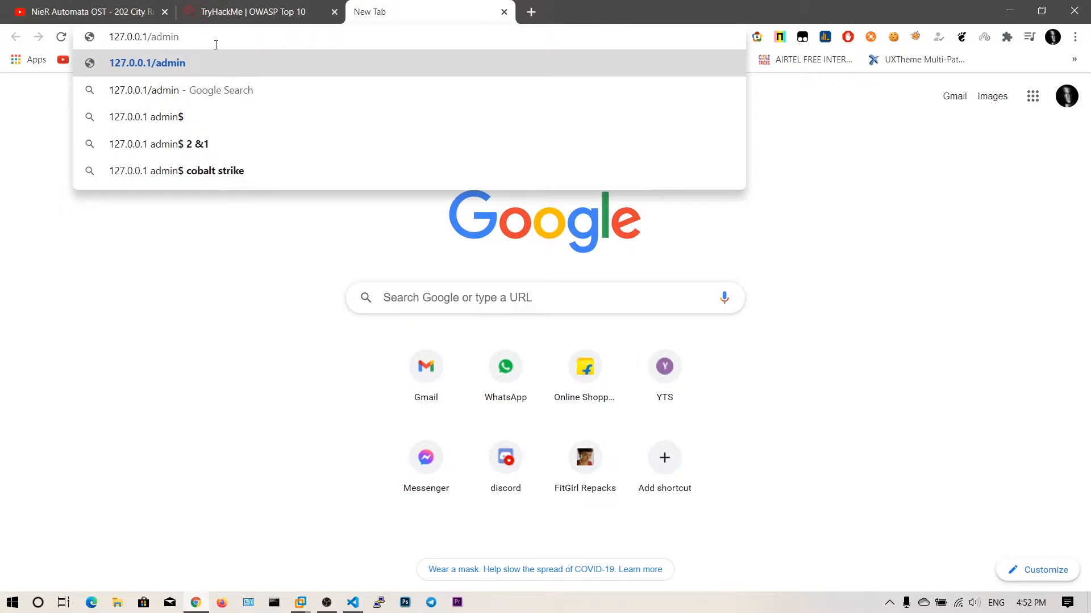
pyautogui.press('Return')
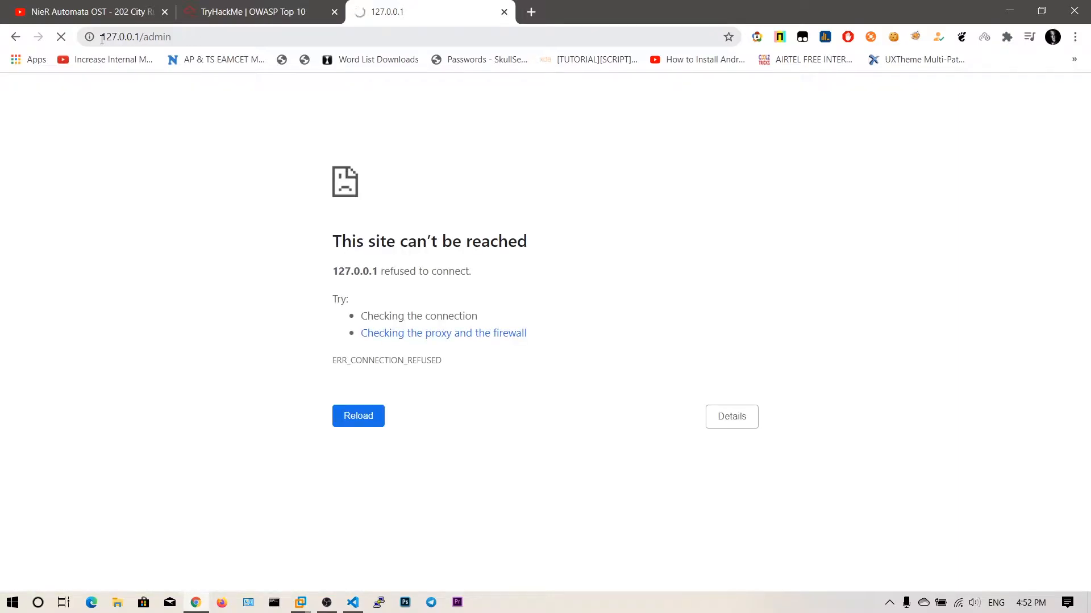
# Select the admin path in the address bar so it can be replaced.
pyautogui.moveTo(102, 36); pyautogui.dragTo(141, 37)
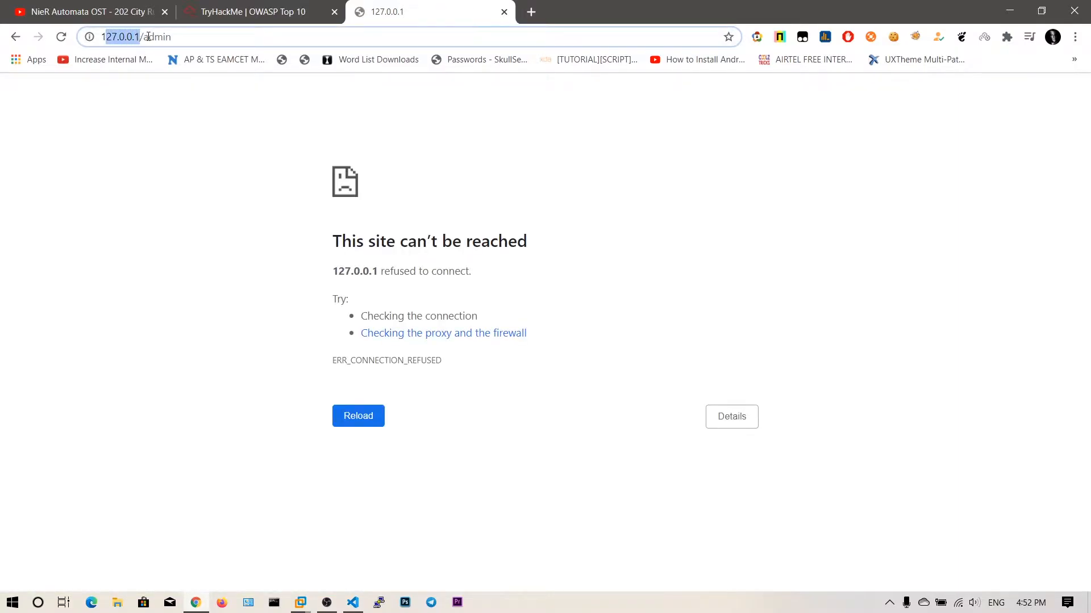
pyautogui.click(147, 36)
pyautogui.moveTo(200, 36); pyautogui.dragTo(142, 37)
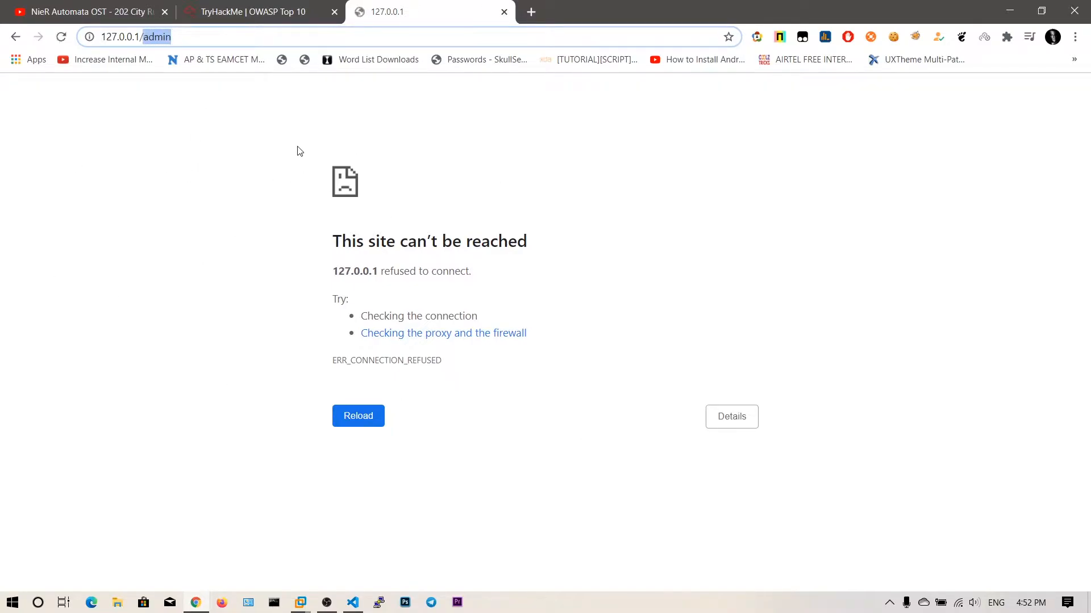
# Load 127.0.0.1/dashboard instead and reload it; connection still refused.
pyautogui.press('BackSpace')
pyautogui.write('das')
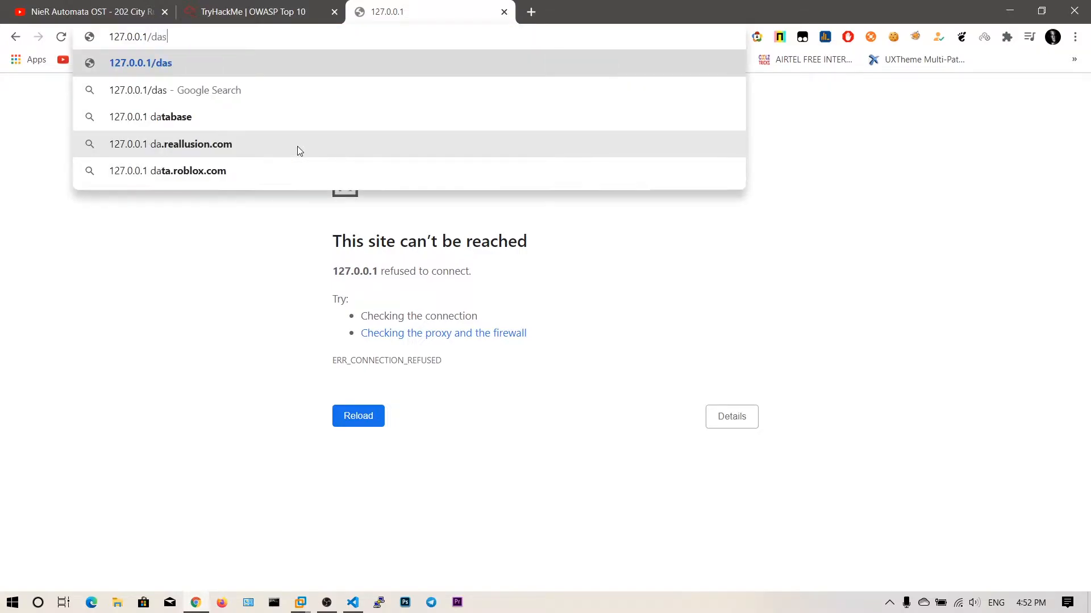
pyautogui.write('hboo')
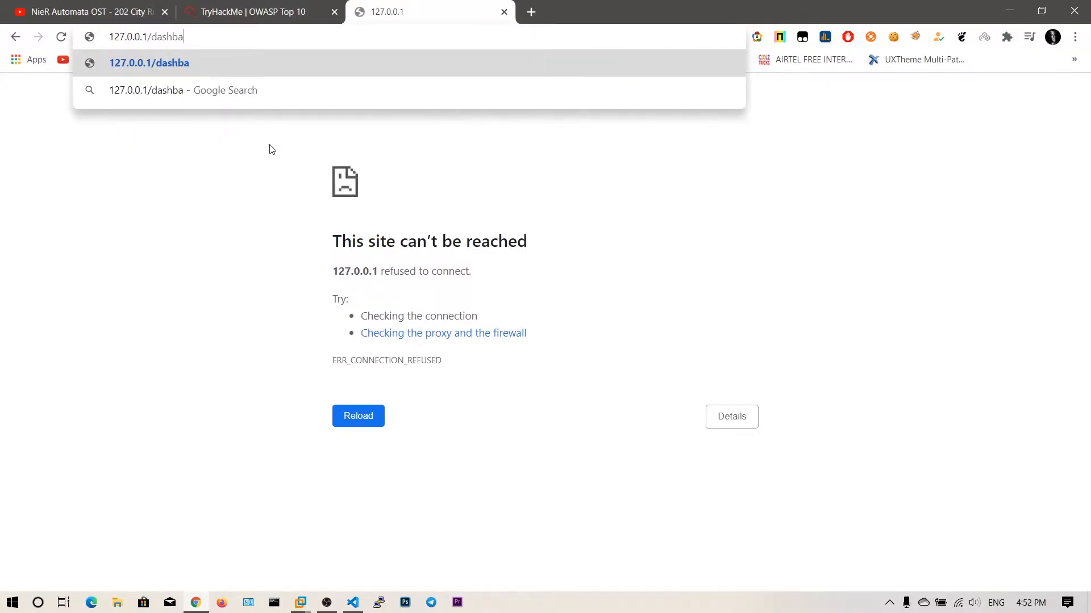
pyautogui.press('BackSpace')
pyautogui.write('ard')
pyautogui.press('Return')
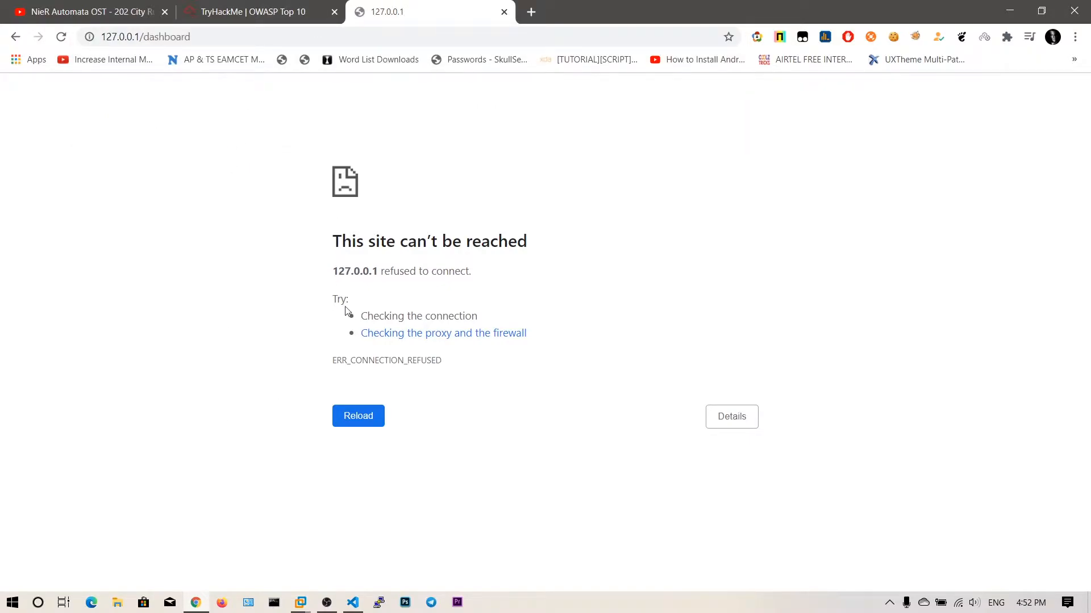
pyautogui.press('F5')
# Reload the dashboard page again and repeatedly highlight the address to examine it.
pyautogui.moveTo(205, 36); pyautogui.dragTo(142, 37)
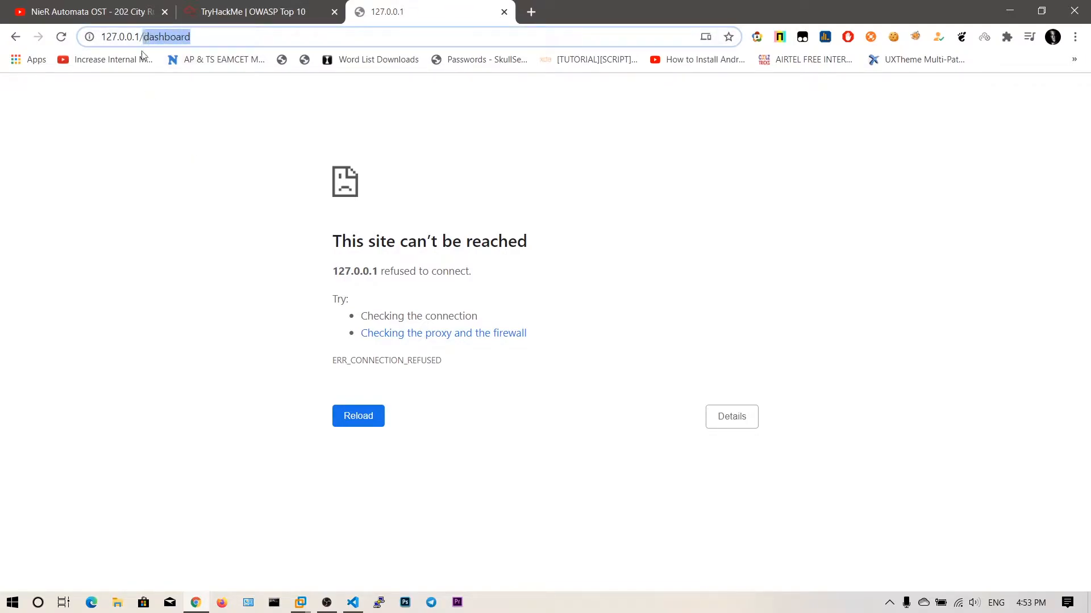
pyautogui.click(146, 155)
pyautogui.press('F5')
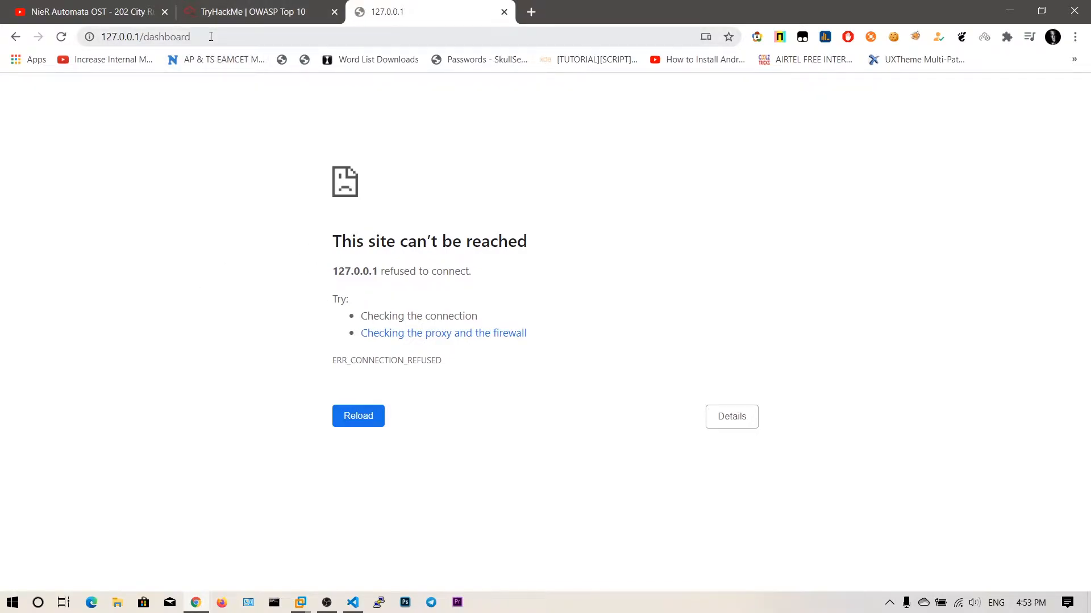
pyautogui.moveTo(210, 36); pyautogui.dragTo(90, 37)
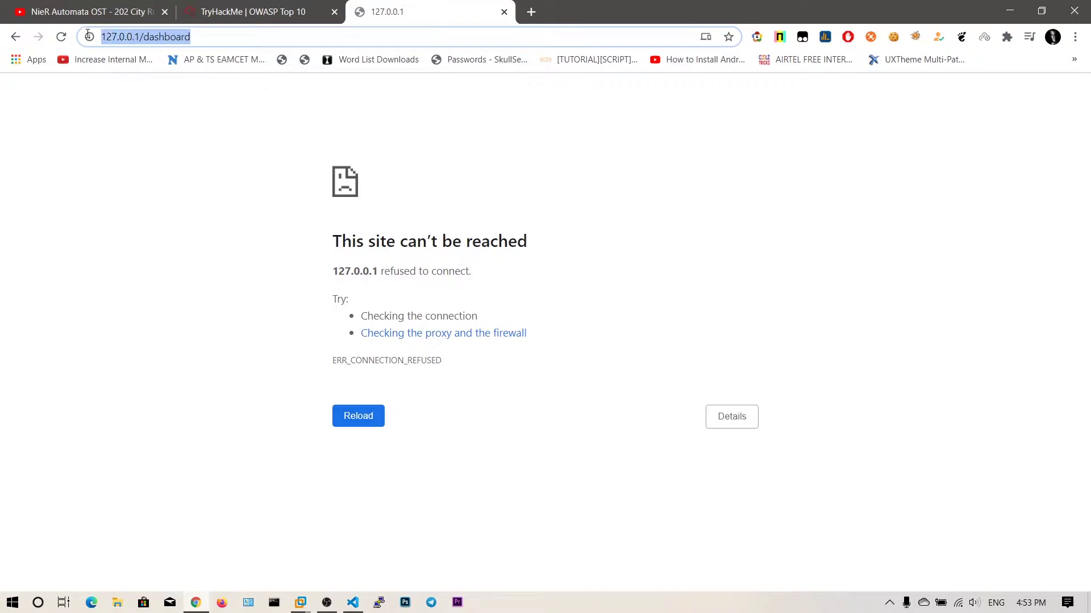
pyautogui.click(210, 36)
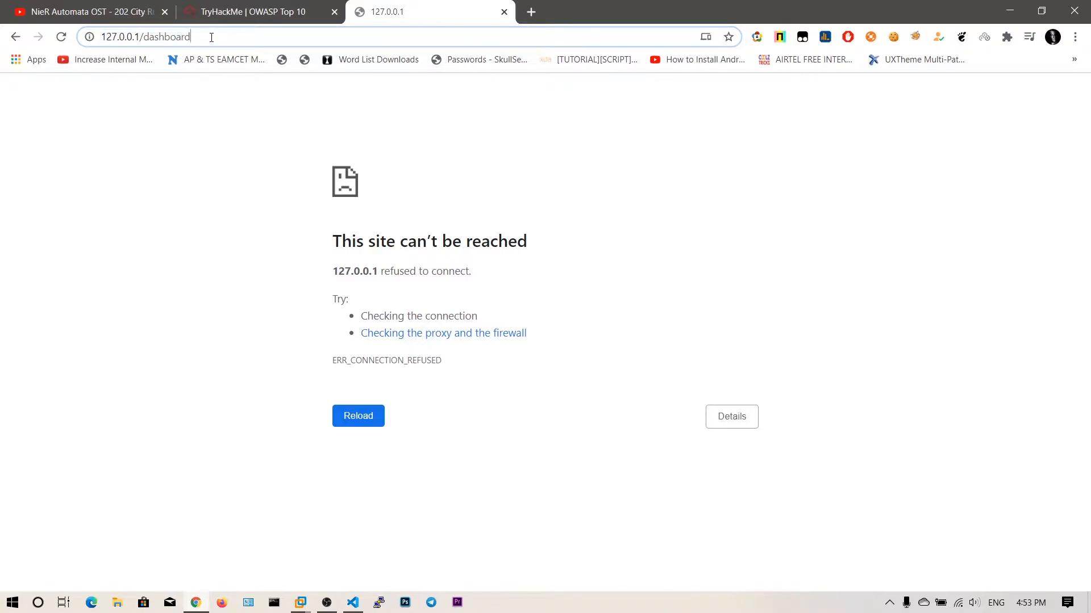
pyautogui.moveTo(210, 37); pyautogui.dragTo(145, 37)
pyautogui.click(230, 37)
pyautogui.moveTo(142, 36); pyautogui.dragTo(196, 36)
pyautogui.click(208, 35)
pyautogui.moveTo(209, 37); pyautogui.dragTo(100, 37)
pyautogui.click(219, 33)
# Load 127.0.0.1/index.php?id=100 and reload it twice; it still refuses to connect.
pyautogui.press('BackSpace')
pyautogui.press('BackSpace')
pyautogui.press('BackSpace')
pyautogui.press('BackSpace')
pyautogui.press('BackSpace')
pyautogui.press('BackSpace')
pyautogui.press('BackSpace')
pyautogui.press('BackSpace')
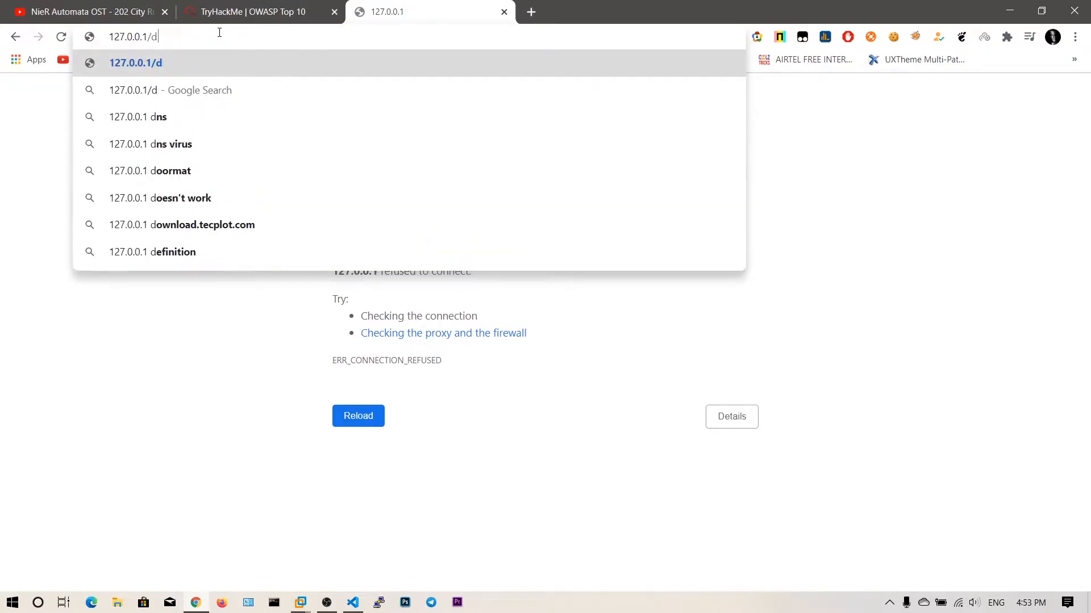
pyautogui.press('BackSpace')
pyautogui.write('index.')
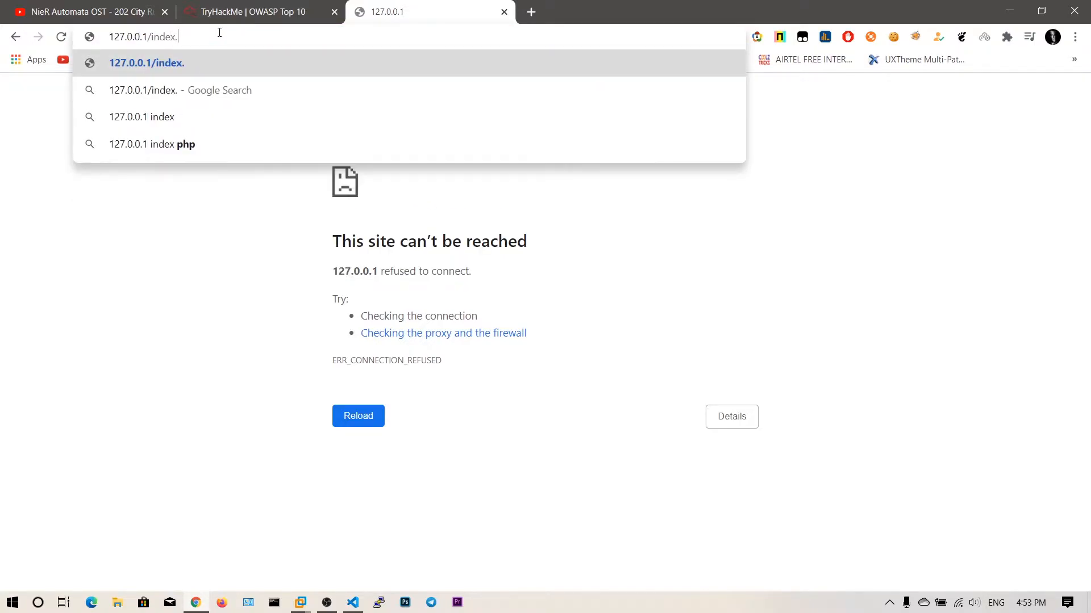
pyautogui.write('php?')
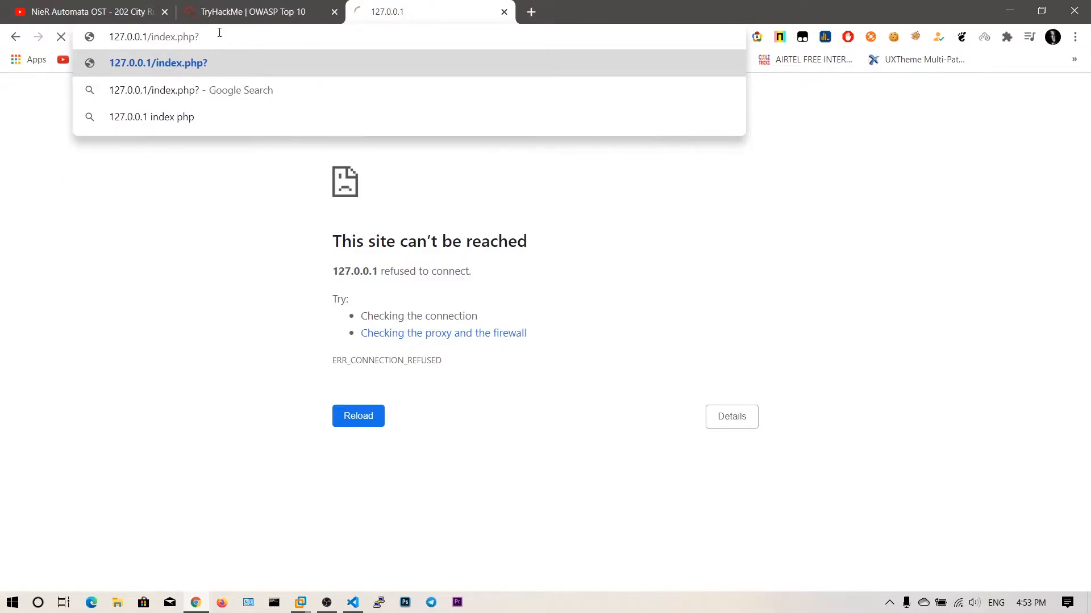
pyautogui.write('id=')
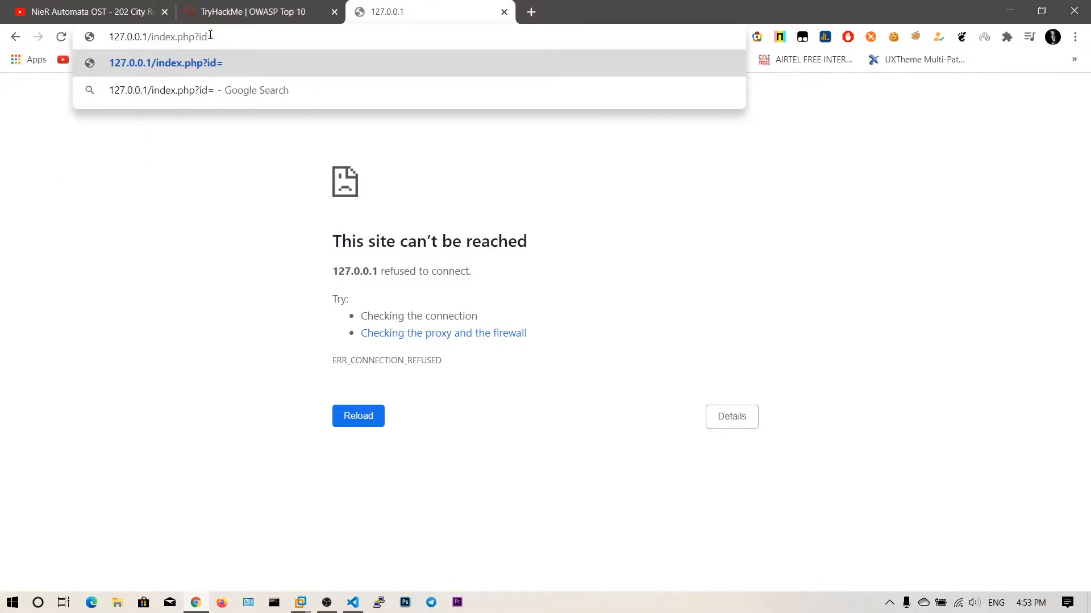
pyautogui.write('100')
pyautogui.press('Return')
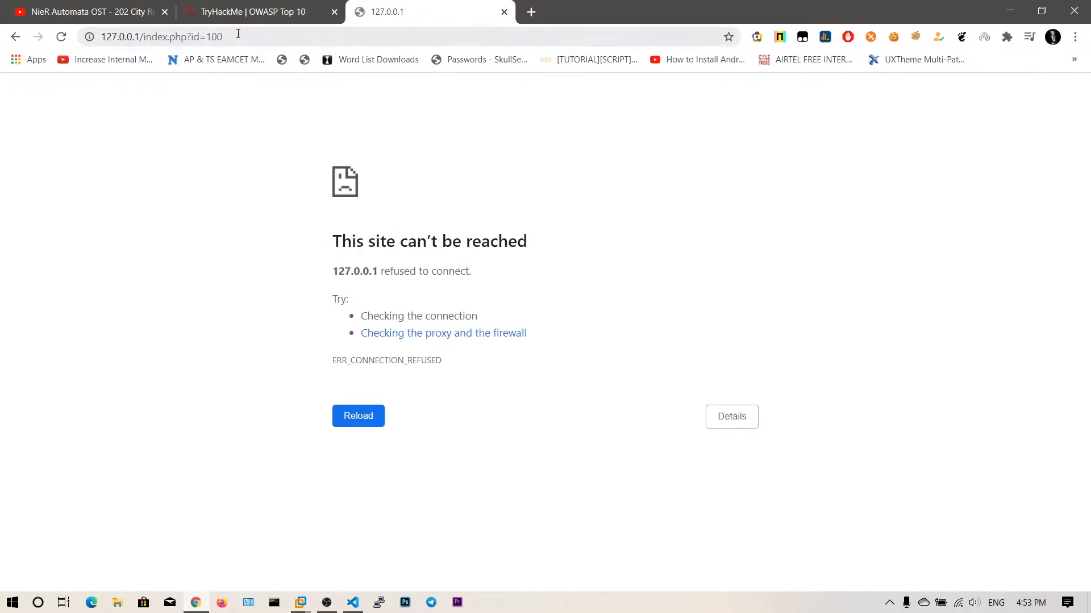
pyautogui.press('F5')
pyautogui.moveTo(238, 36); pyautogui.dragTo(194, 36)
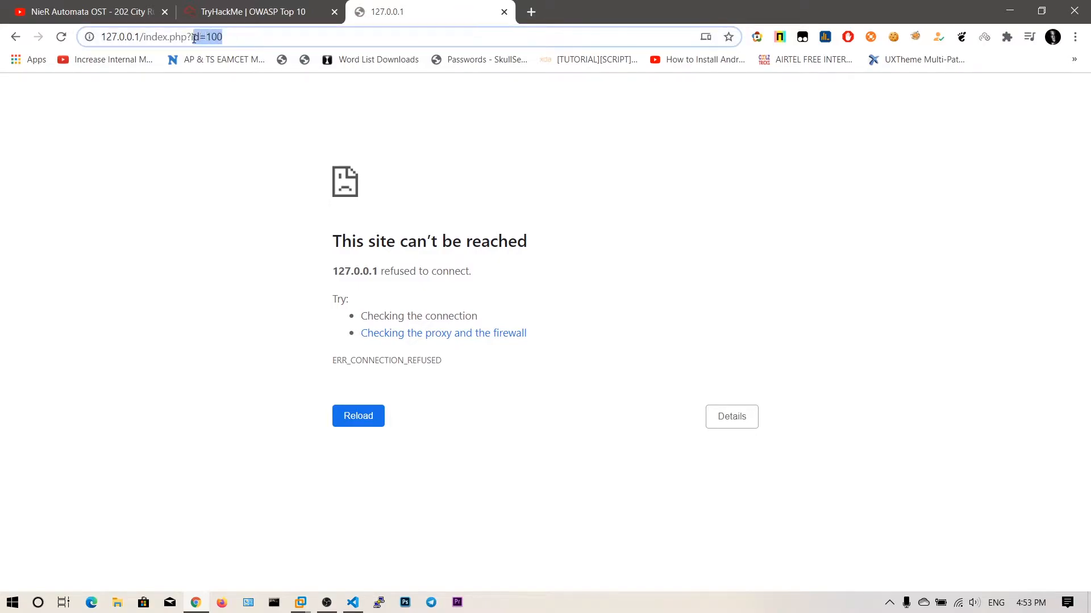
pyautogui.click(239, 32)
pyautogui.press('Return')
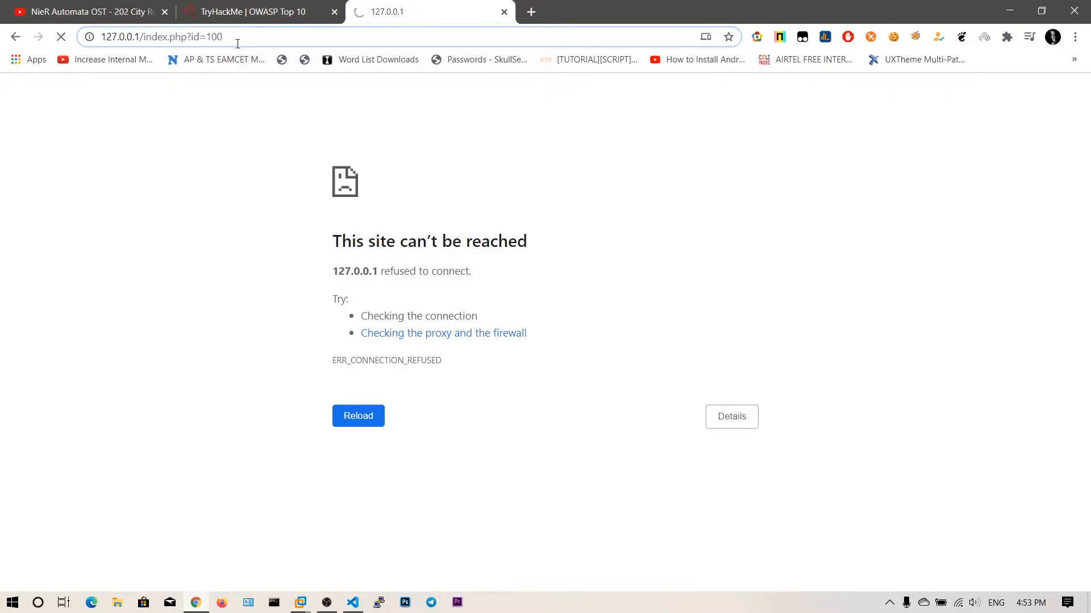
# Change the URL parameter to id=101 and load it, again connection refused.
pyautogui.click(238, 38)
pyautogui.press('BackSpace')
pyautogui.write('1')
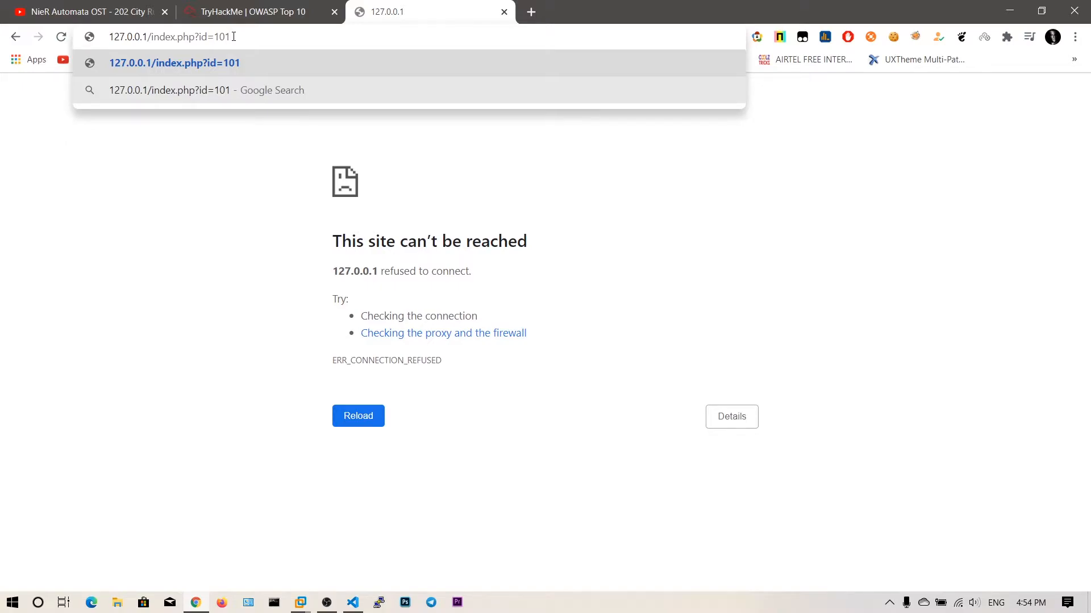
pyautogui.moveTo(153, 37); pyautogui.dragTo(195, 36)
pyautogui.click(213, 34)
pyautogui.press('Return')
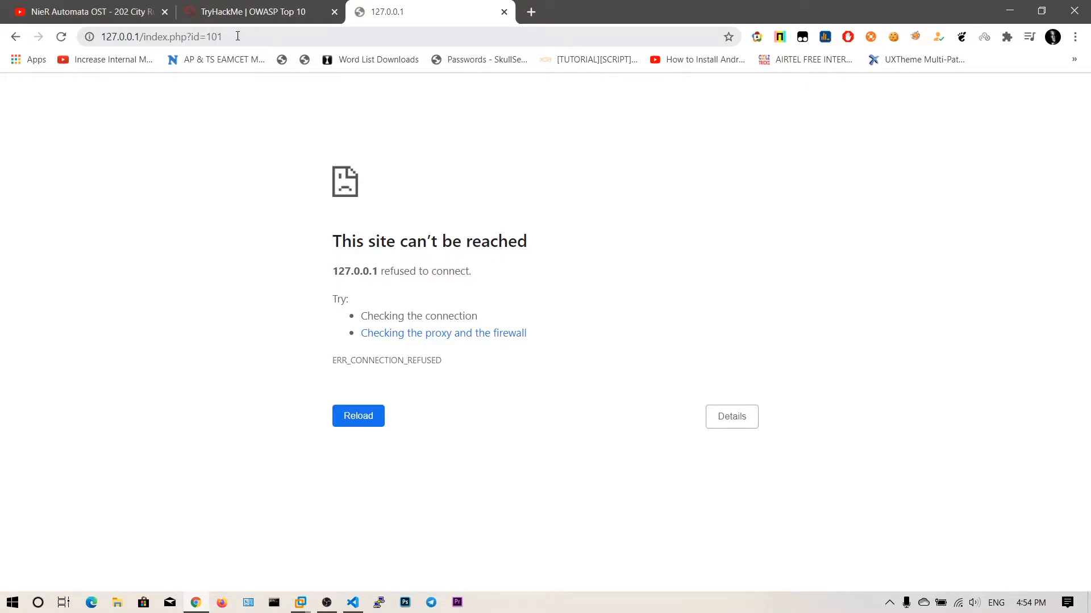
# Reload the id=101 page and highlight the id value and /index.php?id parameter to inspect them.
pyautogui.moveTo(223, 37); pyautogui.dragTo(207, 37)
pyautogui.write('101')
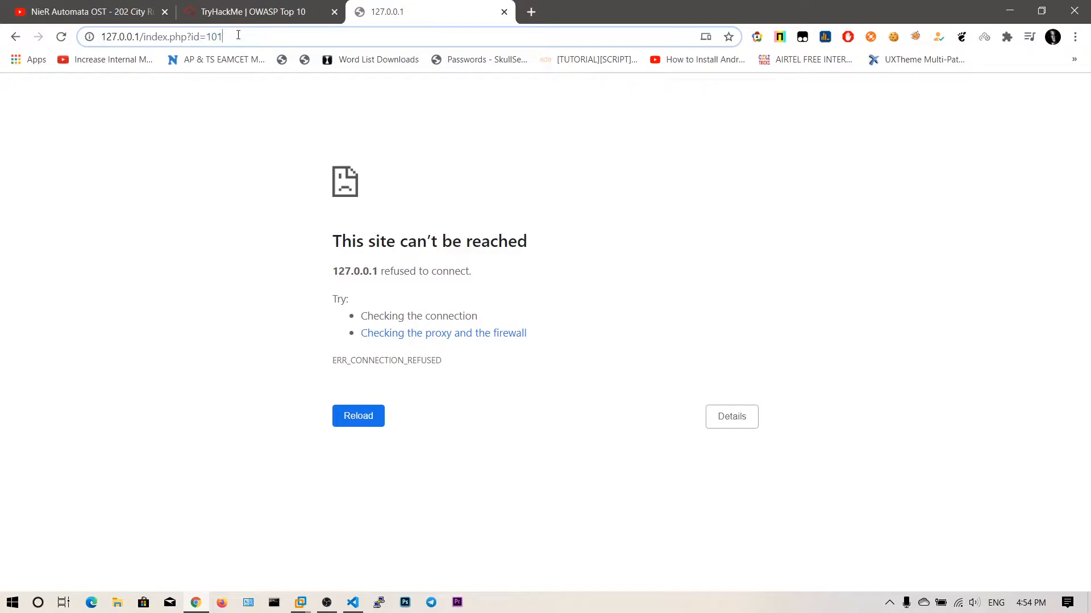
pyautogui.press('Return')
pyautogui.moveTo(224, 38); pyautogui.dragTo(205, 38)
pyautogui.doubleClick(213, 39)
pyautogui.click(231, 37)
pyautogui.moveTo(223, 37); pyautogui.dragTo(208, 38)
pyautogui.click(247, 38)
pyautogui.moveTo(138, 36); pyautogui.dragTo(202, 36)
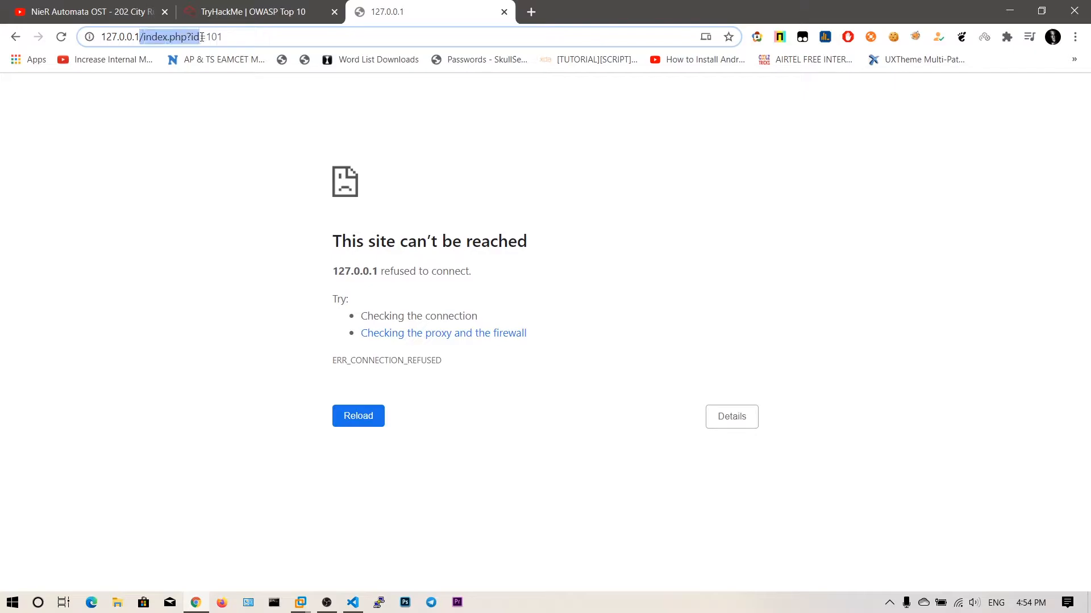
pyautogui.click(238, 37)
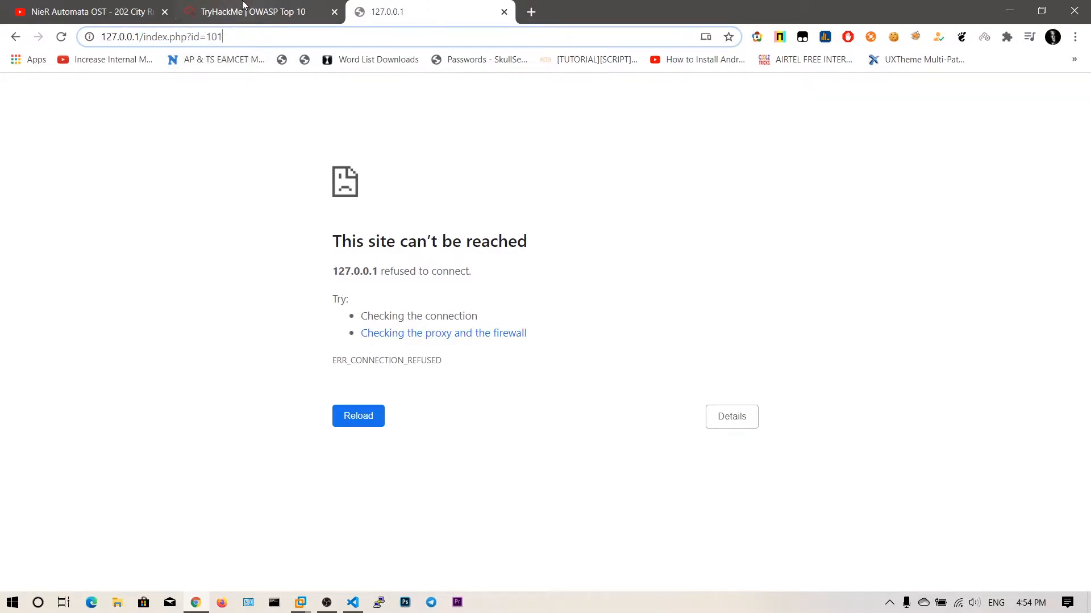
# Switch back to the TryHackMe OWASP Top 10 room page.
pyautogui.click(243, 7)
pyautogui.scroll(3, 314, 331)
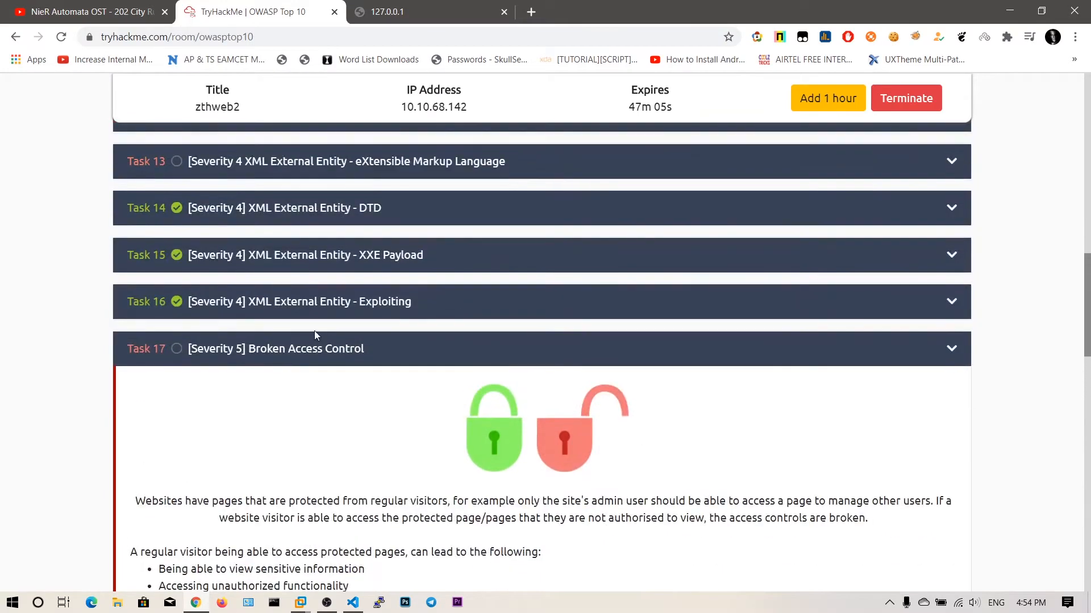
pyautogui.scroll(-1, 314, 332)
pyautogui.scroll(-1, 314, 336)
pyautogui.hotkey('ctrl', 'l')
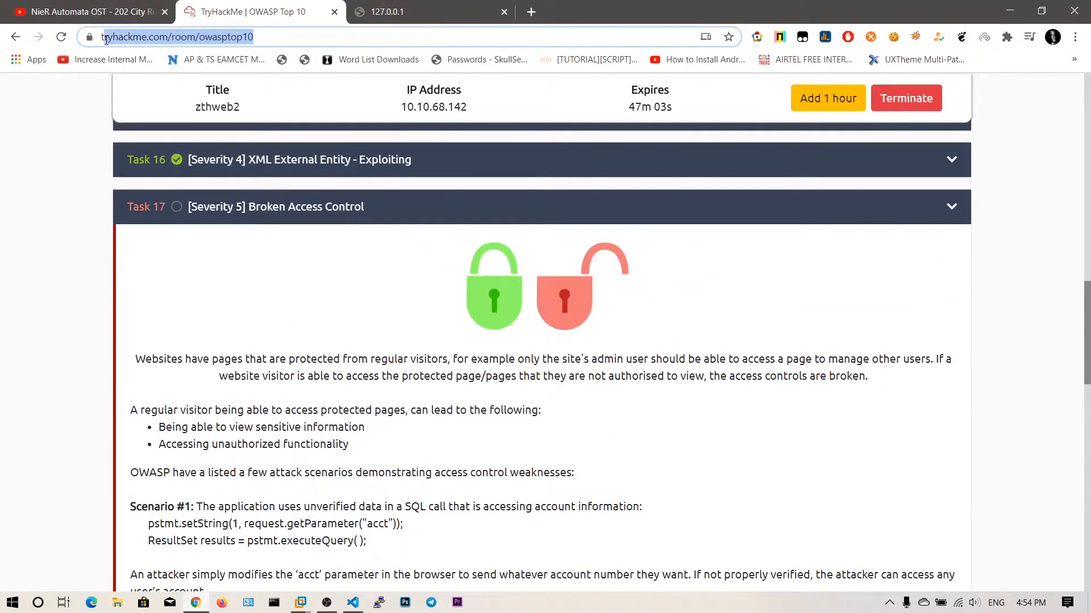
pyautogui.click(64, 230)
pyautogui.scroll(1, 202, 253)
pyautogui.scroll(-2, 177, 257)
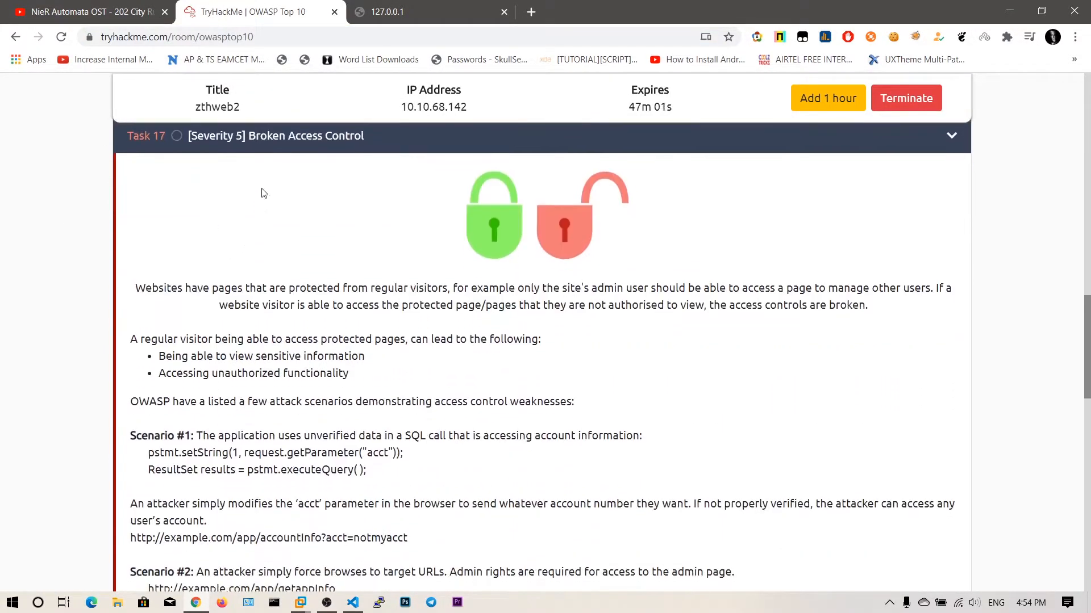
pyautogui.scroll(-1, 350, 222)
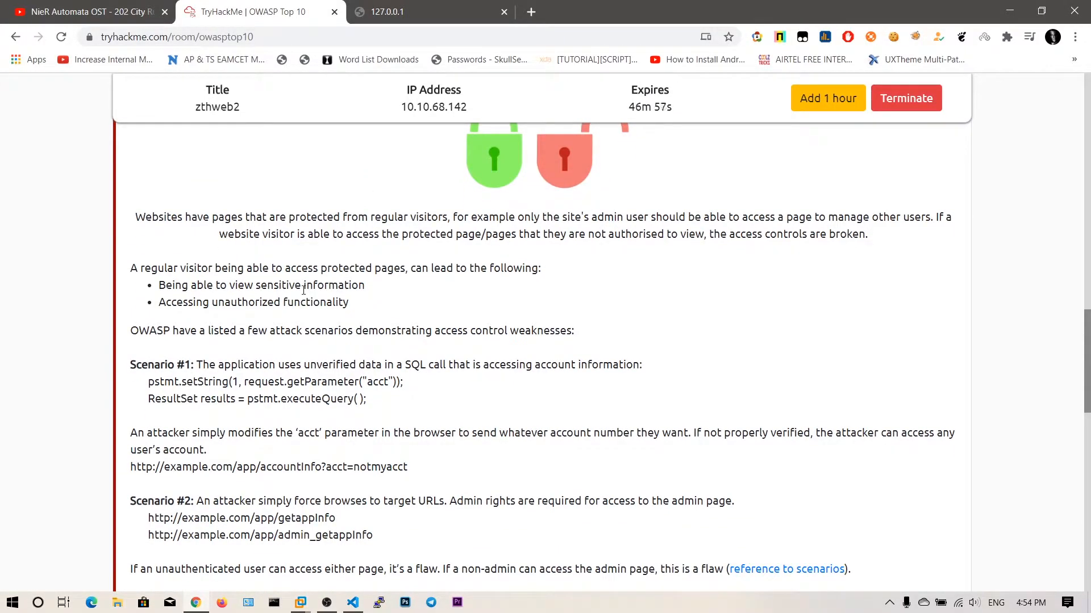
pyautogui.scroll(1, 299, 292)
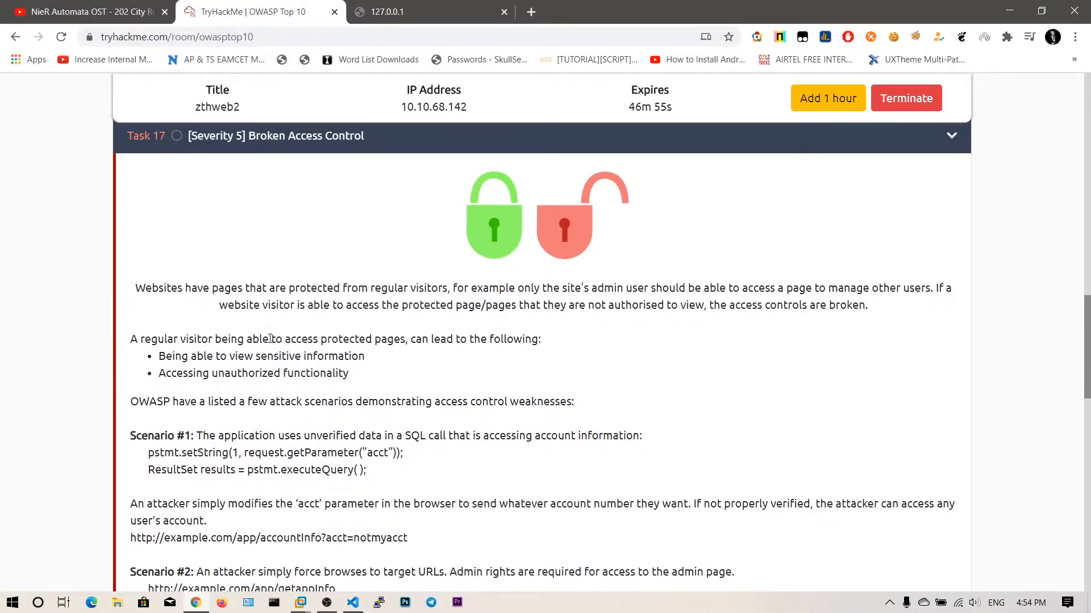
pyautogui.scroll(-2, 270, 340)
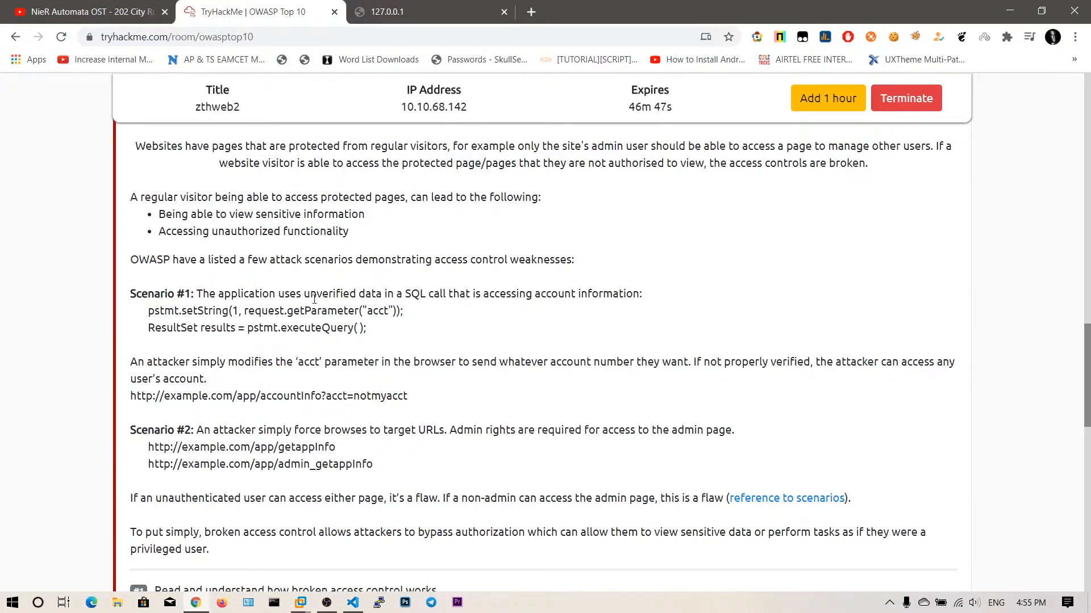
# Read the Scenario #1 acct example URL and mark Task 17's broken access control question completed.
pyautogui.moveTo(287, 311); pyautogui.dragTo(396, 324)
pyautogui.click(397, 325)
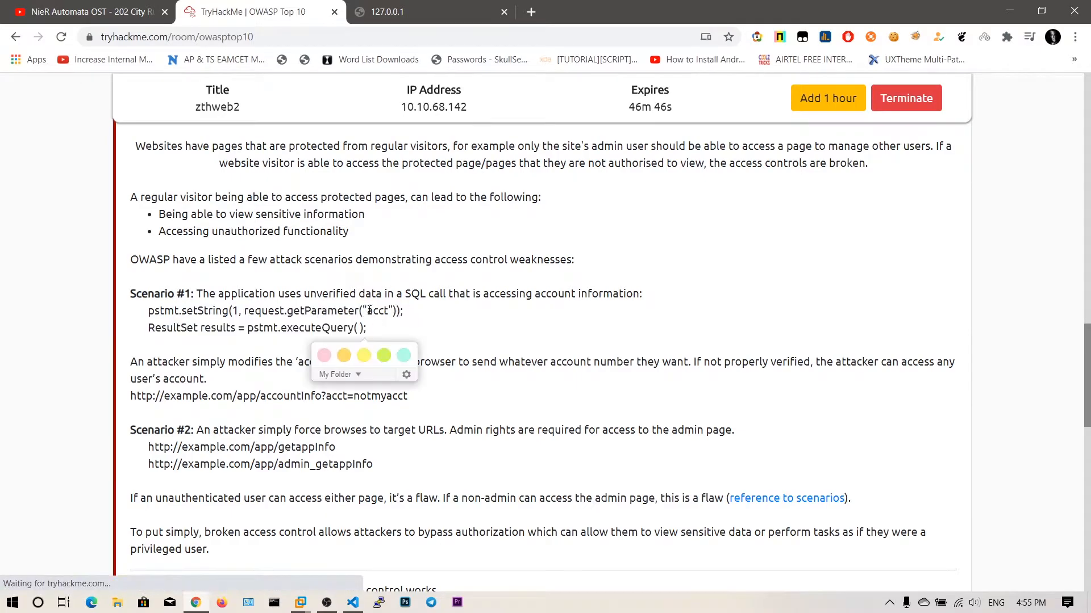
pyautogui.doubleClick(376, 311)
pyautogui.click(381, 312)
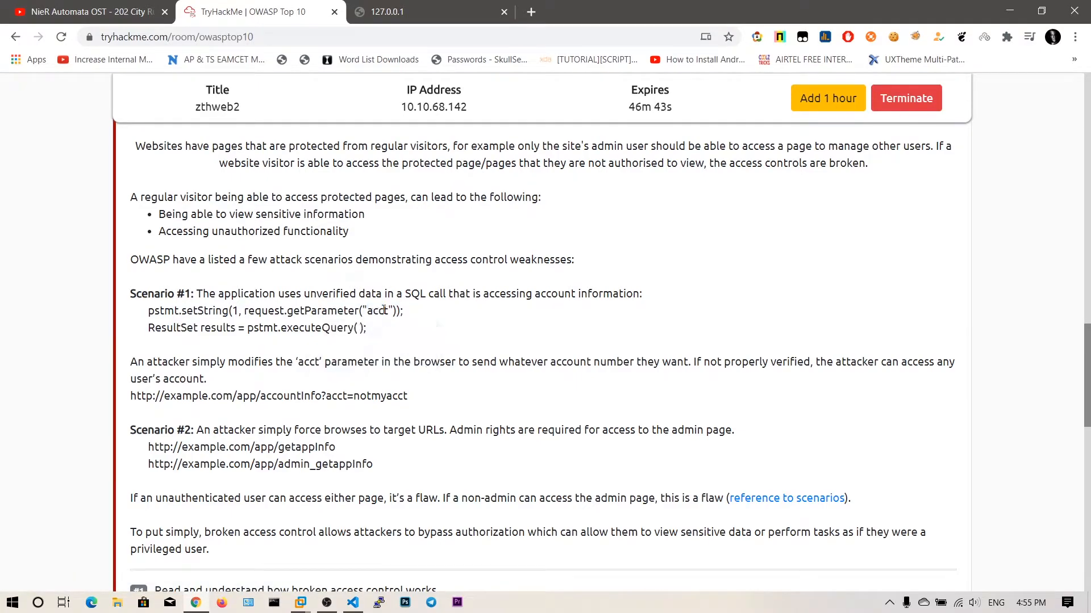
pyautogui.scroll(-2, 358, 323)
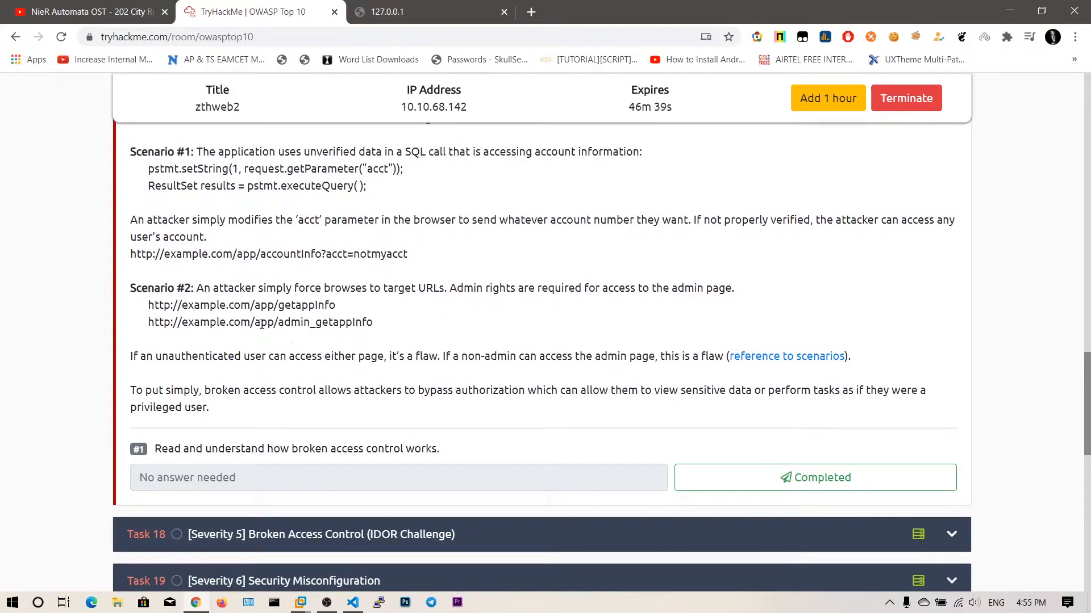
pyautogui.scroll(1, 341, 269)
pyautogui.scroll(1, 308, 290)
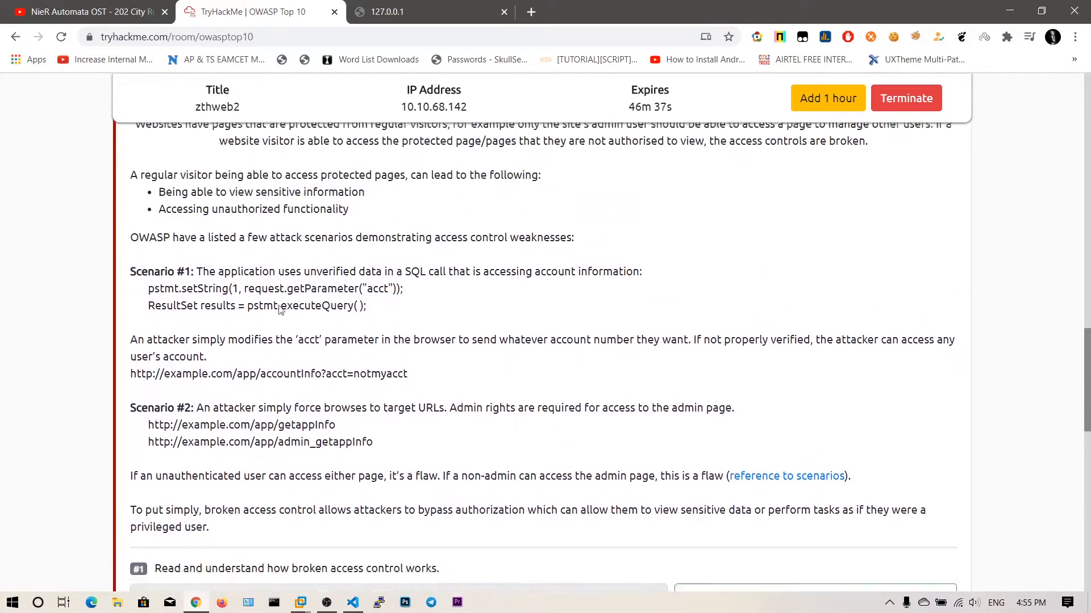
pyautogui.scroll(-1, 256, 266)
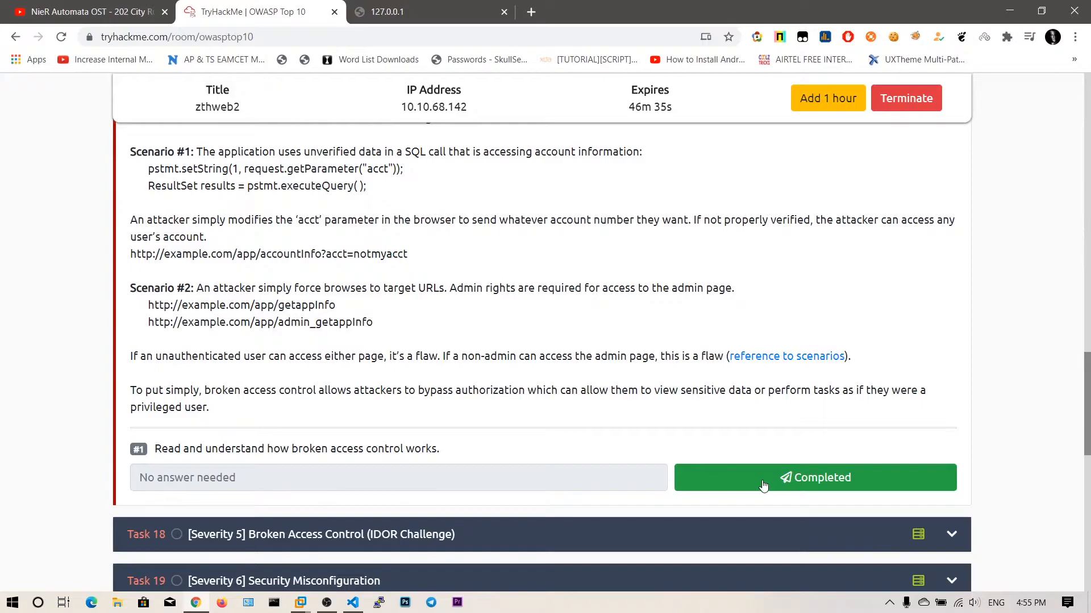
pyautogui.moveTo(284, 305); pyautogui.dragTo(331, 307)
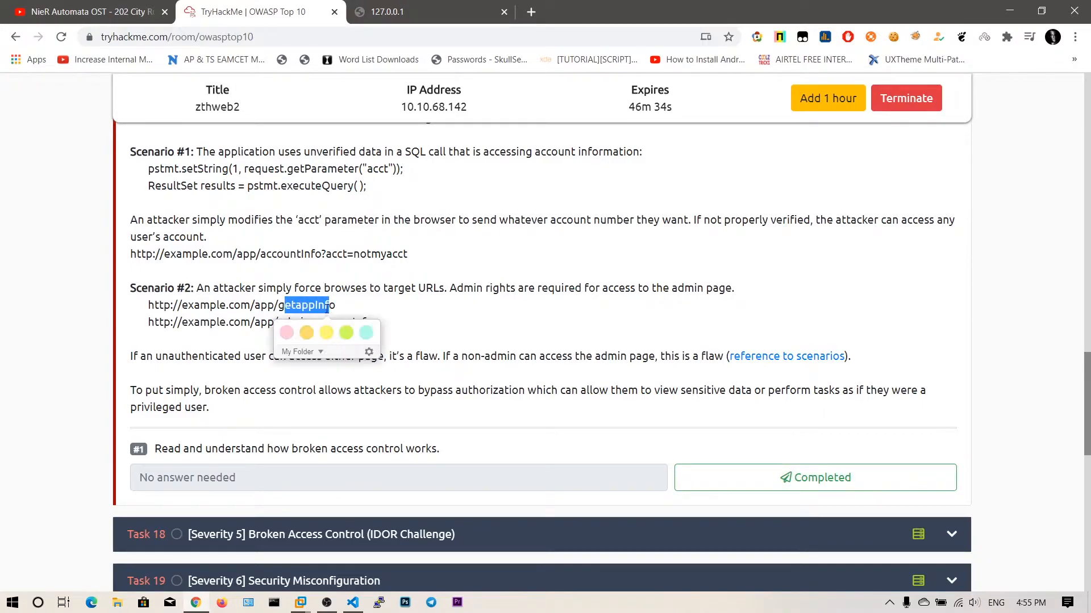
pyautogui.click(295, 327)
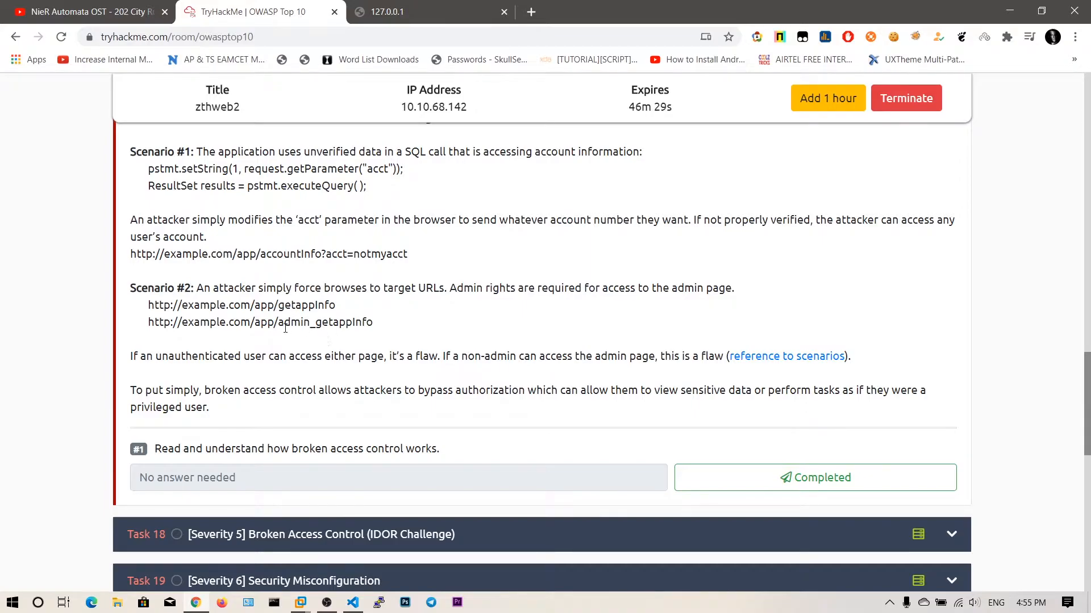
pyautogui.click(769, 481)
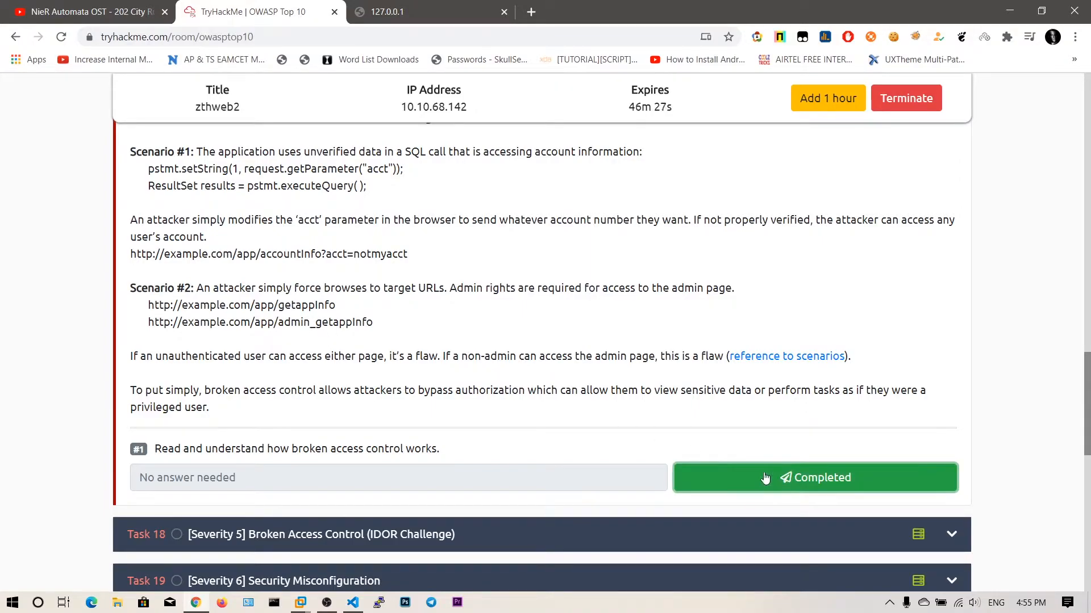
pyautogui.scroll(-2, 441, 376)
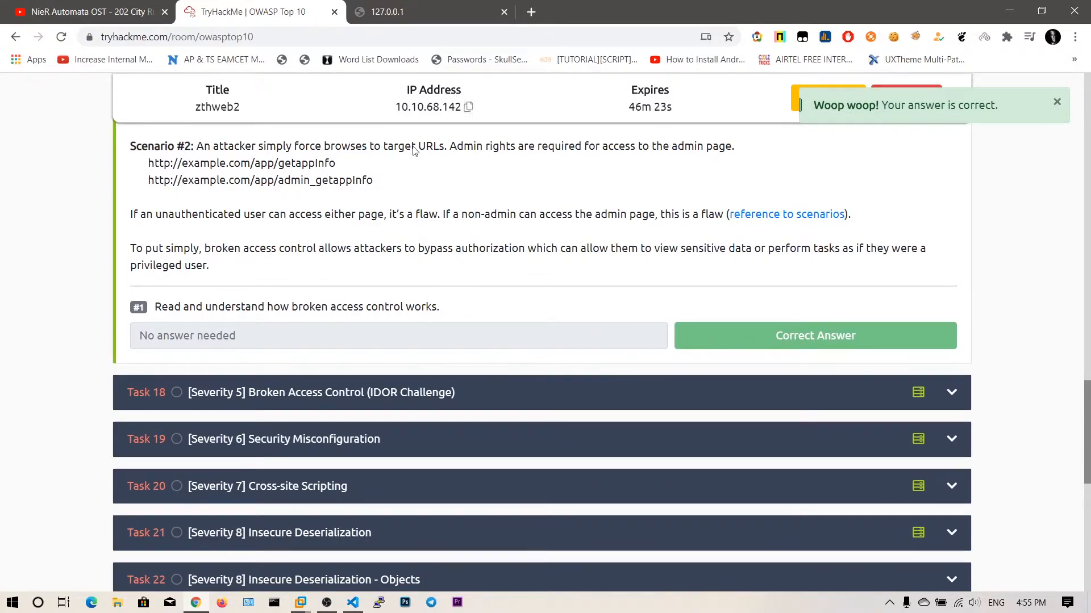
# Glance at the id value on the local test page and return to the TryHackMe room.
pyautogui.click(392, 12)
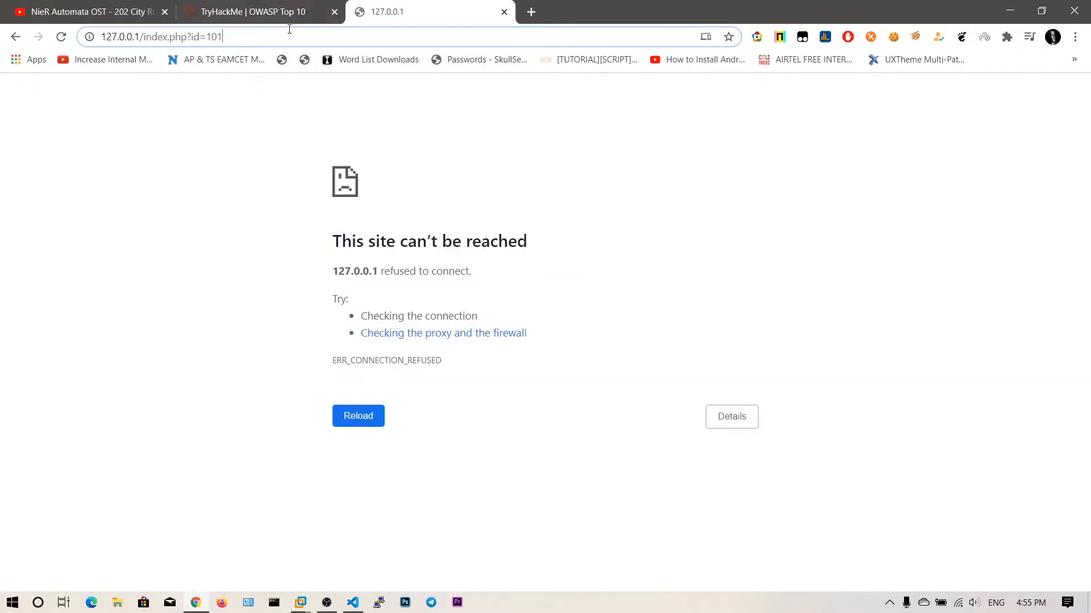
pyautogui.moveTo(226, 37); pyautogui.dragTo(206, 37)
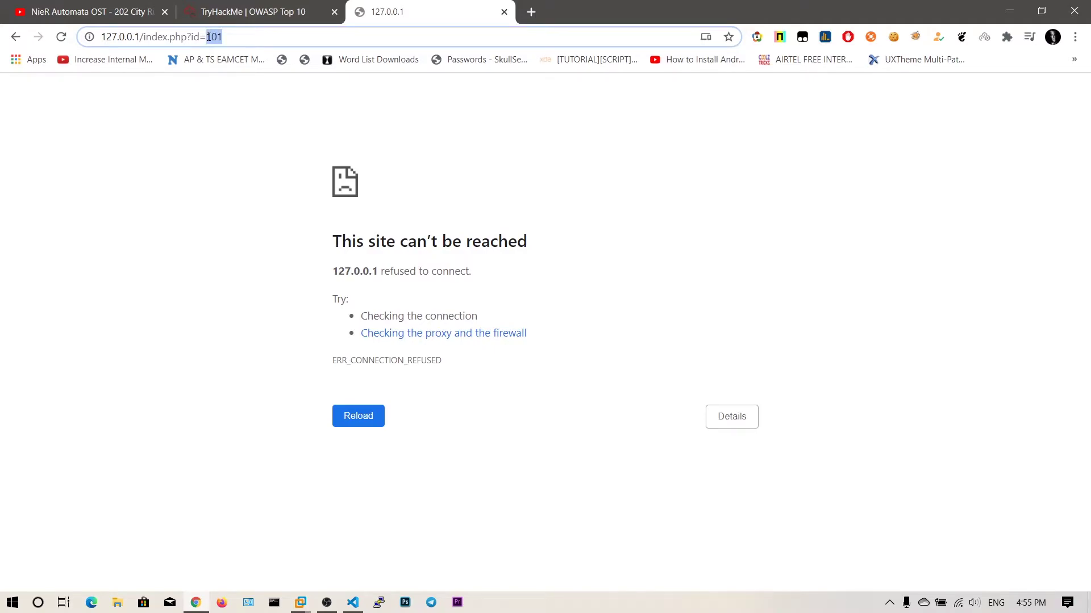
pyautogui.click(263, 38)
pyautogui.click(257, 11)
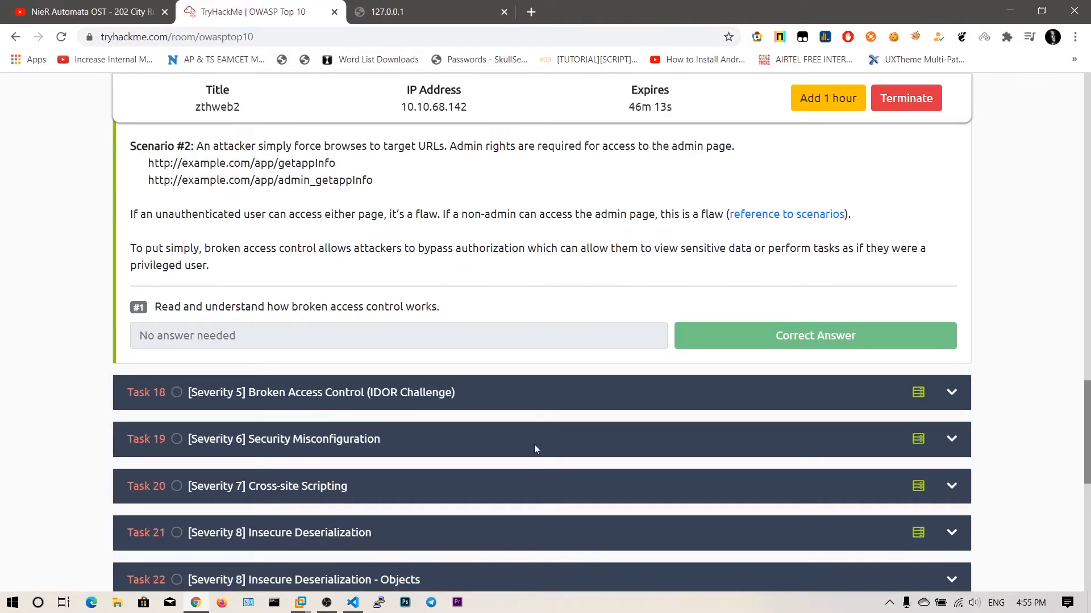
# Expand Task 18 IDOR Challenge, copy the machine's IP address and mark question #1 completed.
pyautogui.click(530, 396)
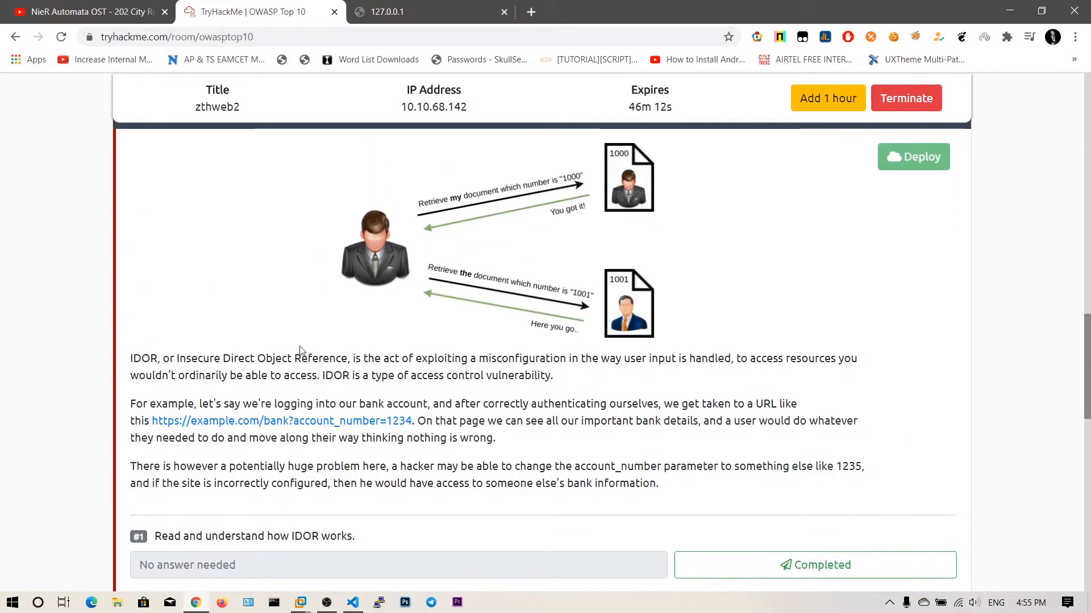
pyautogui.scroll(1, 390, 255)
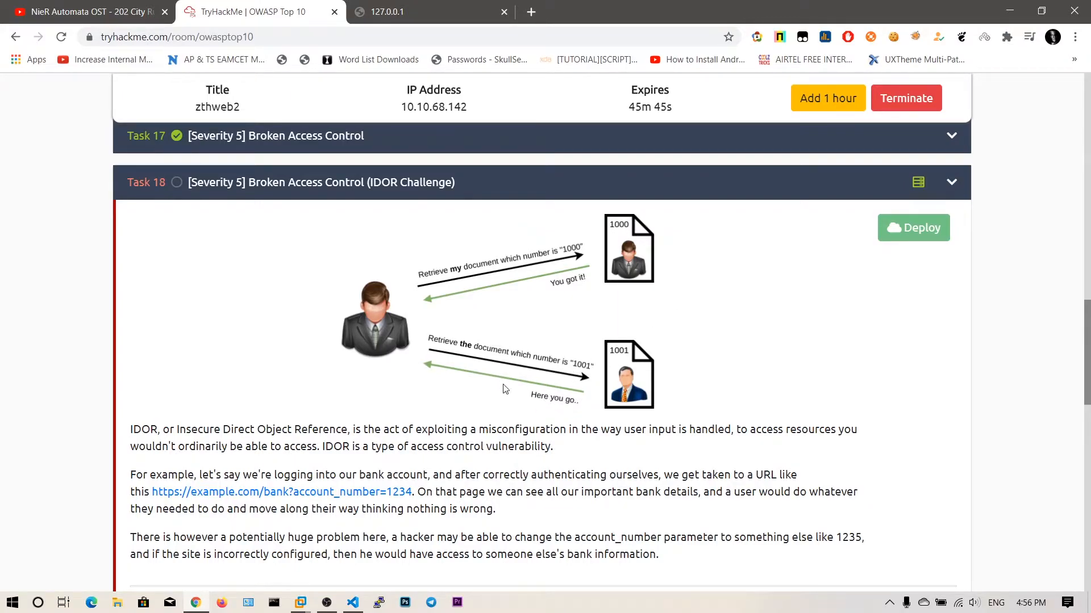
pyautogui.scroll(-3, 498, 374)
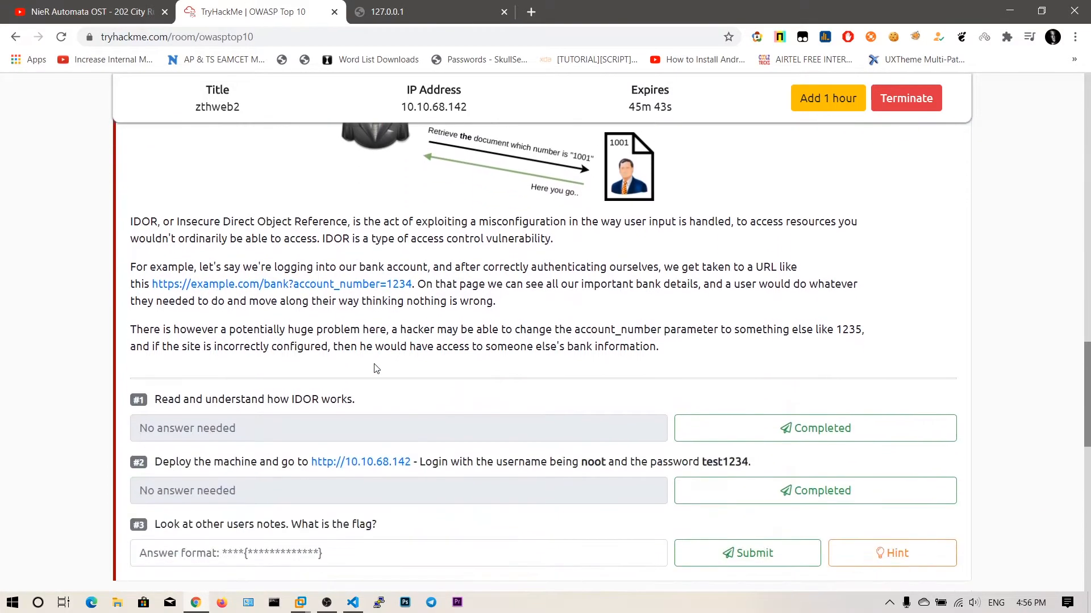
pyautogui.scroll(2, 395, 279)
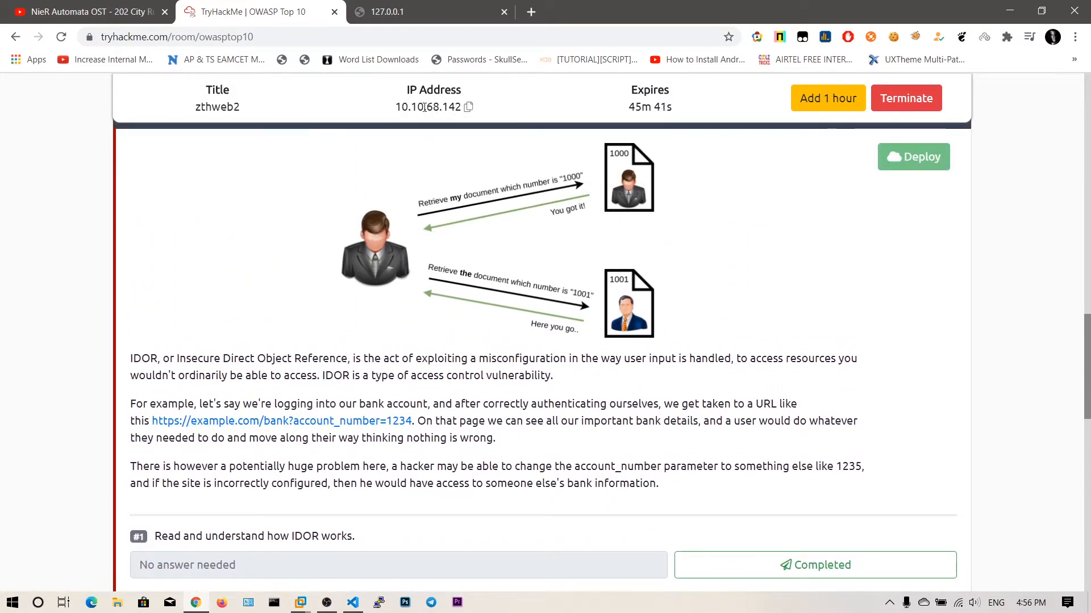
pyautogui.click(469, 108)
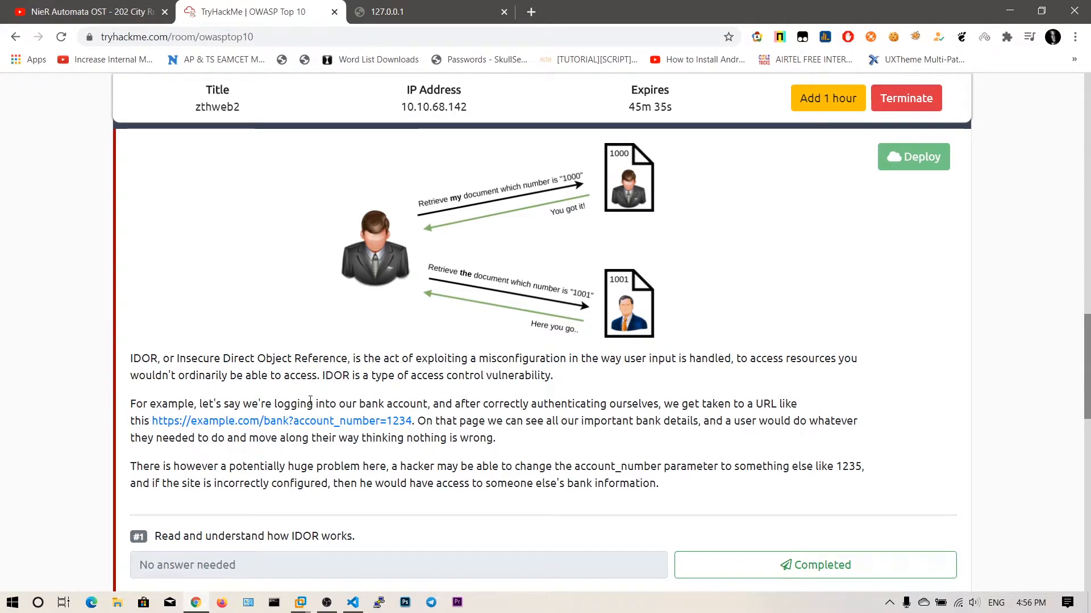
pyautogui.scroll(-2, 238, 418)
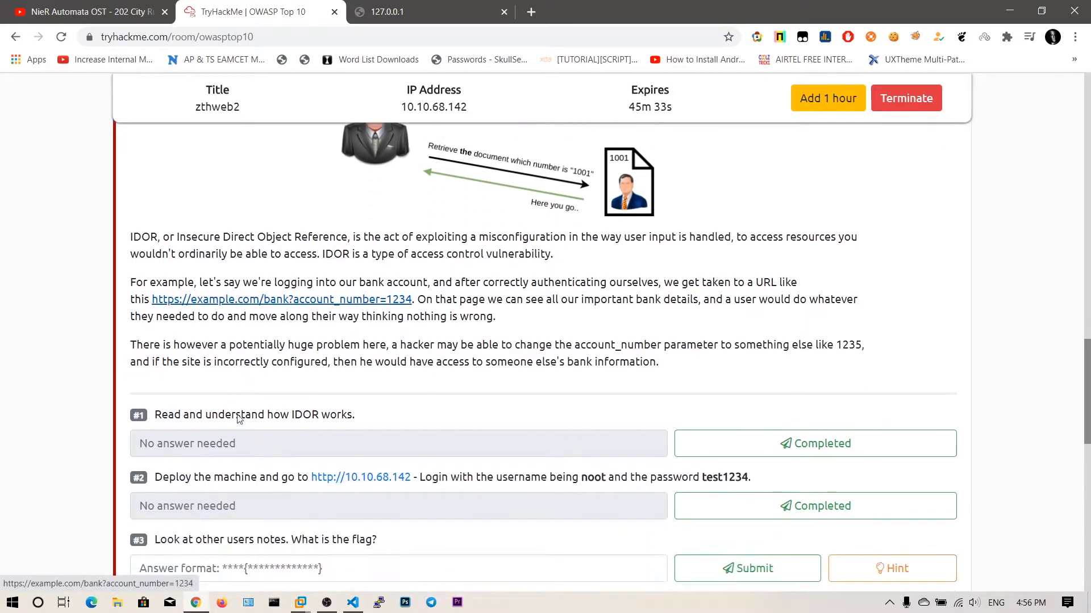
pyautogui.moveTo(250, 395); pyautogui.dragTo(363, 397)
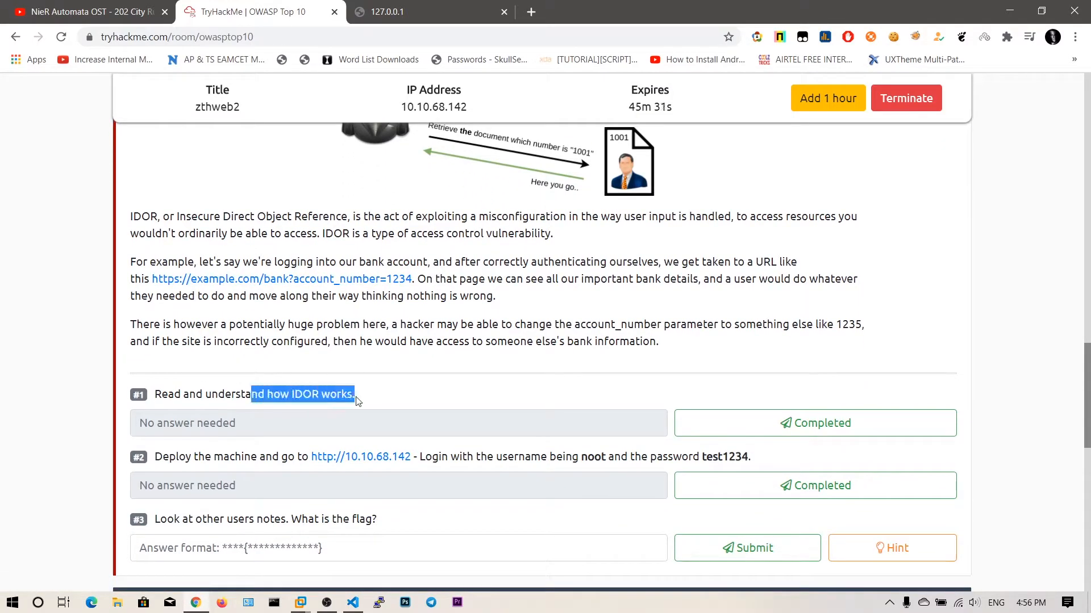
pyautogui.click(753, 426)
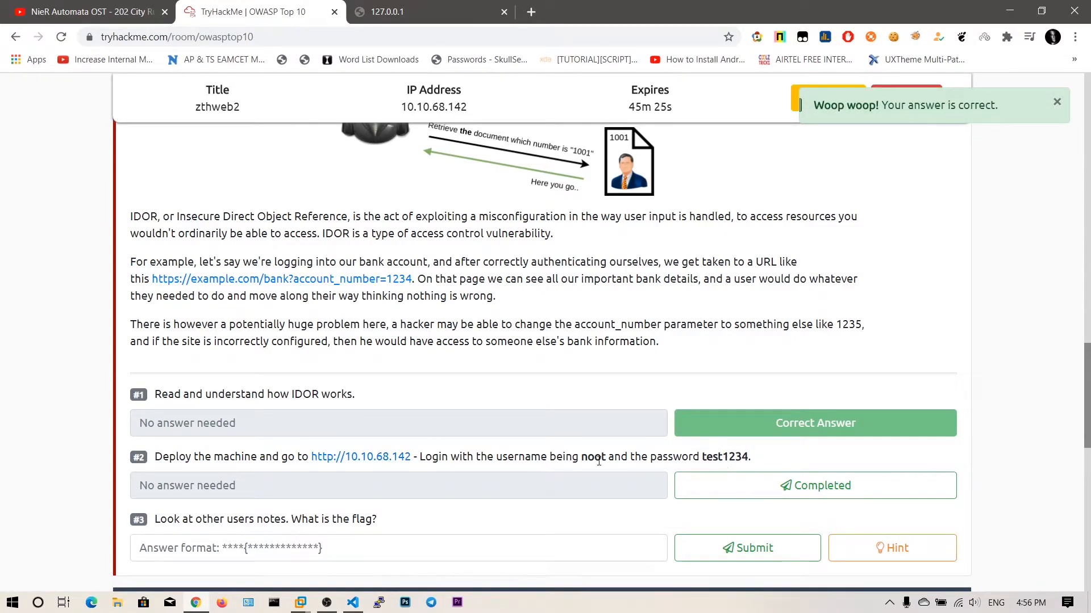
pyautogui.click(299, 602)
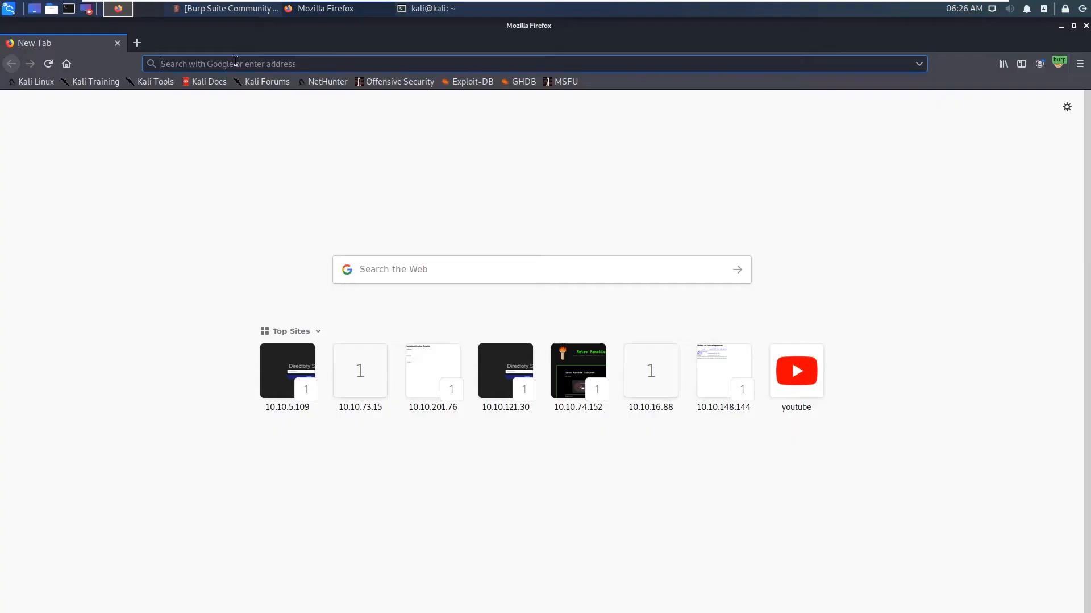
pyautogui.write('10.10.68.142')
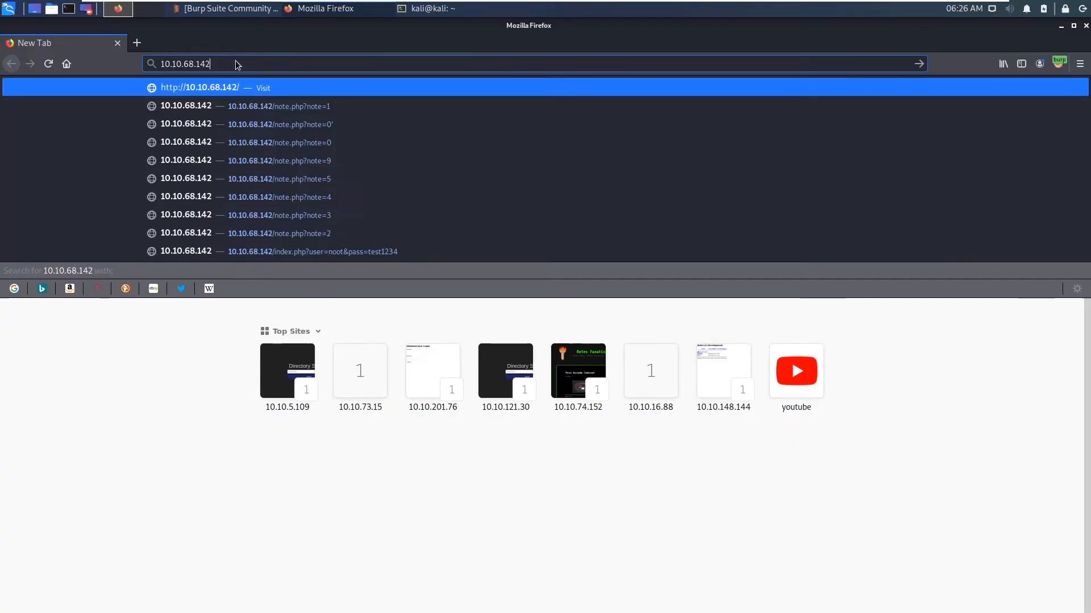
pyautogui.click(1061, 64)
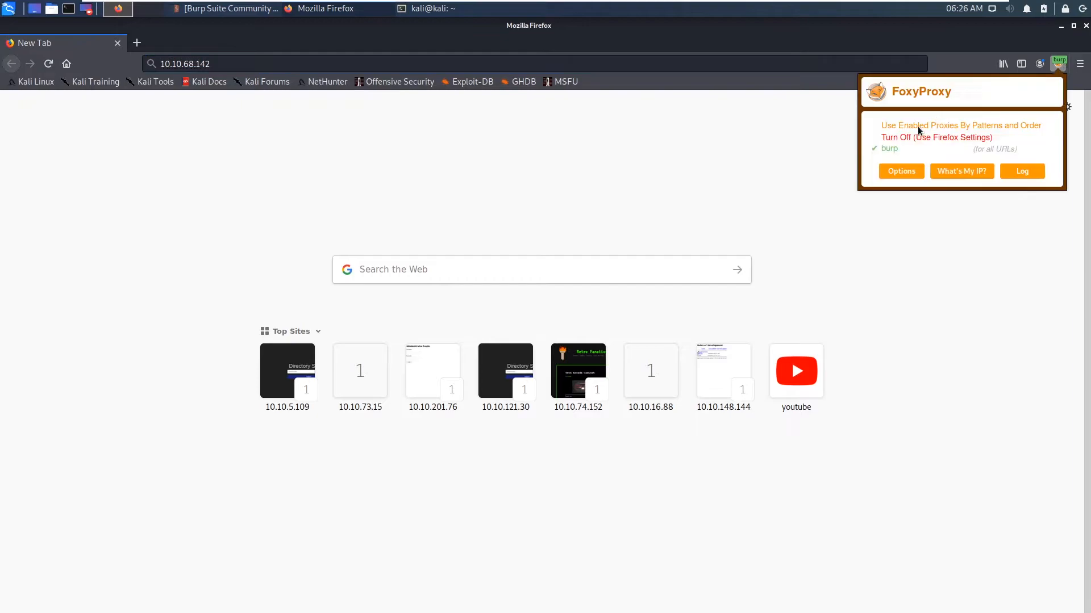
pyautogui.click(420, 66)
pyautogui.press('Return')
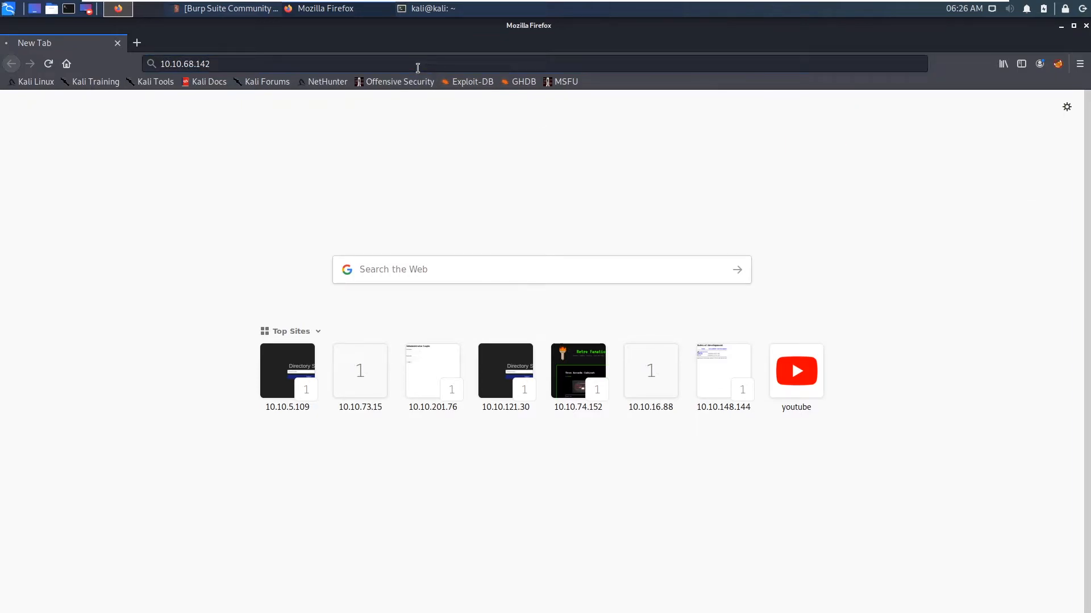
pyautogui.click(88, 152)
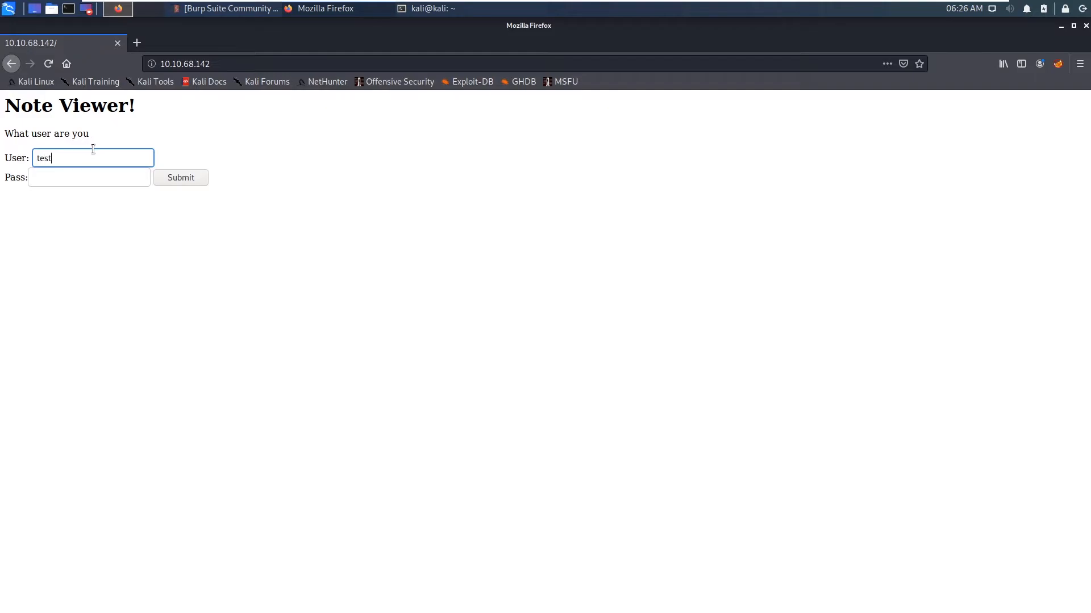
pyautogui.press('Tab')
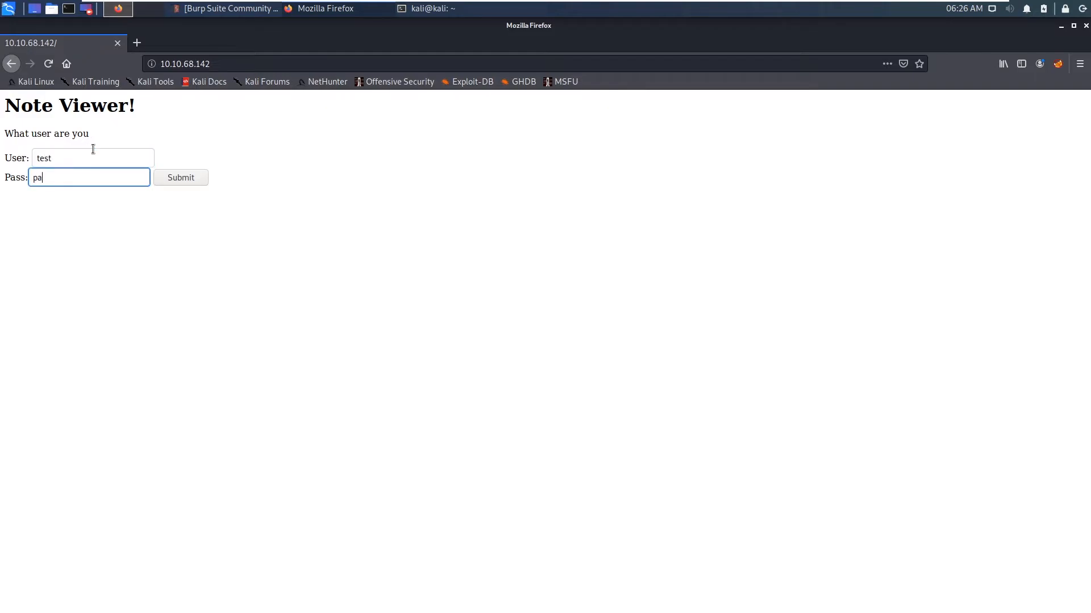
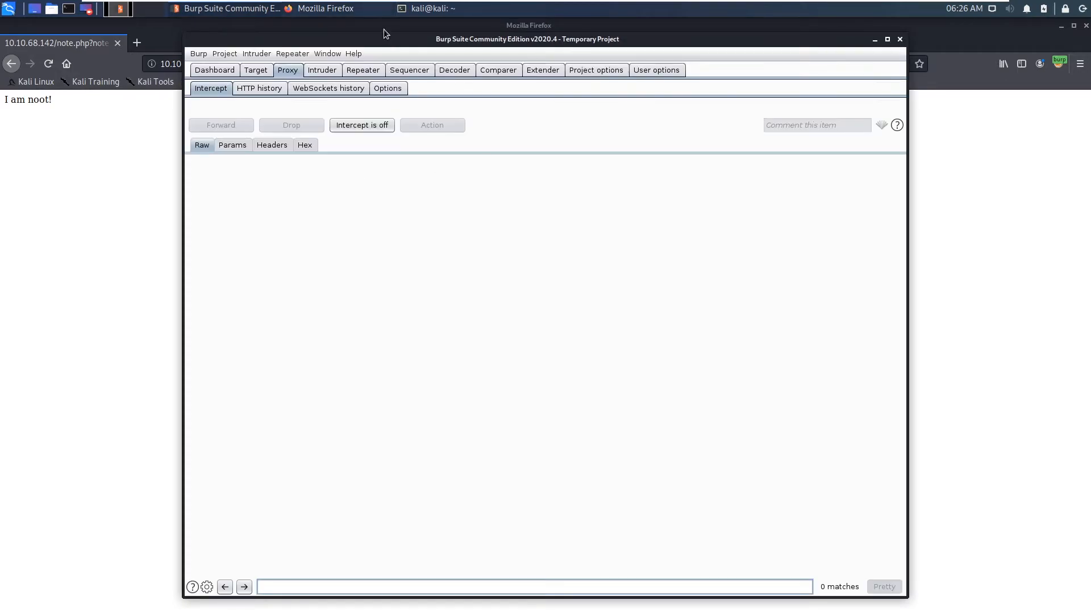
# Intercept the reloaded note.php request in Burp and send it to Intruder.
pyautogui.moveTo(376, 40); pyautogui.dragTo(442, 56)
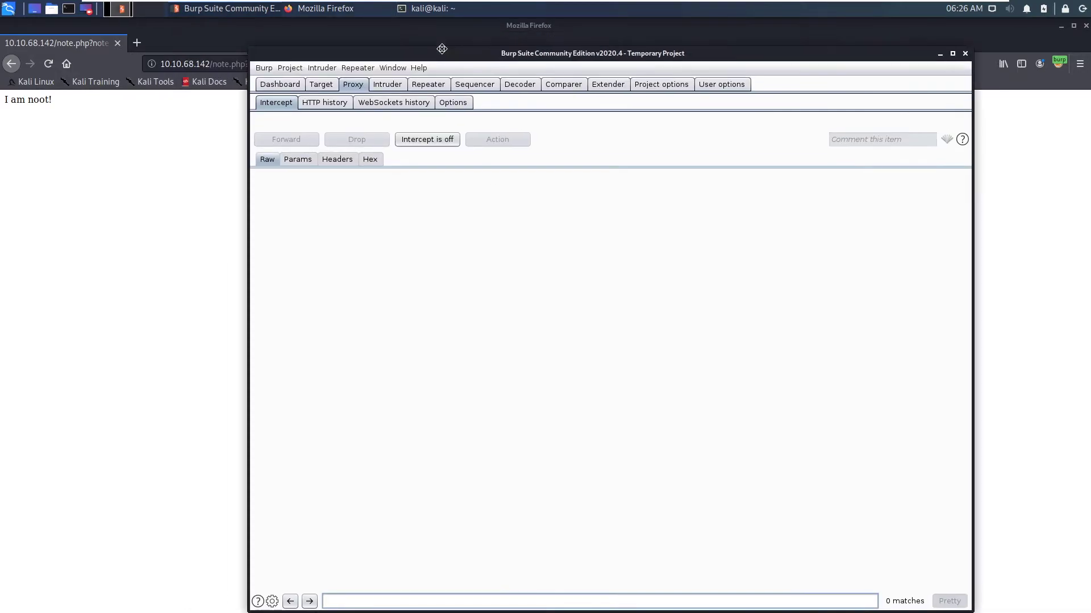
pyautogui.click(421, 140)
pyautogui.click(35, 124)
pyautogui.click(49, 64)
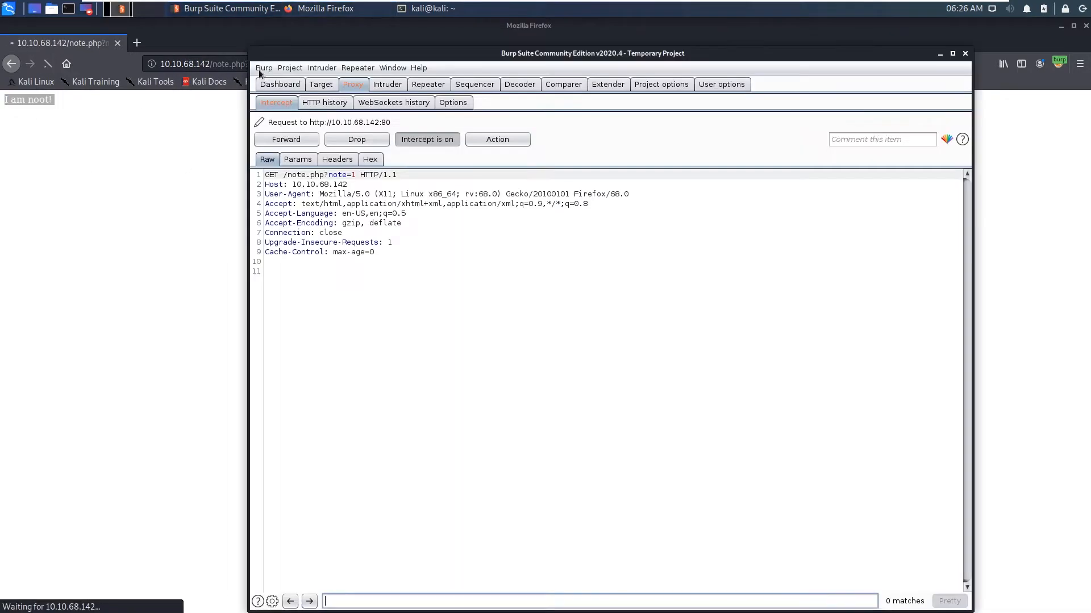
pyautogui.rightClick(445, 243)
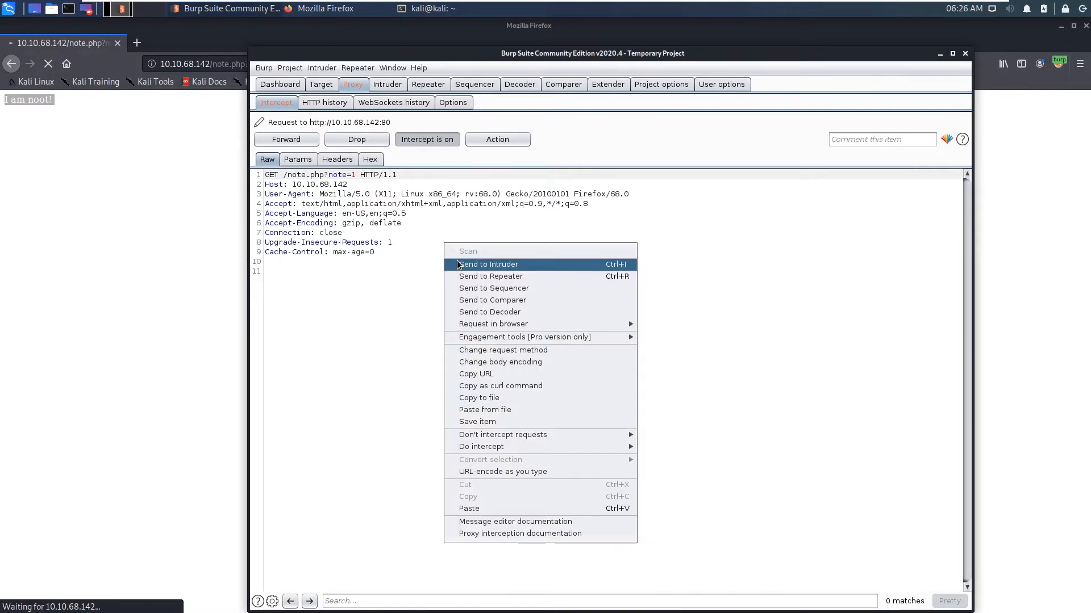
pyautogui.click(488, 264)
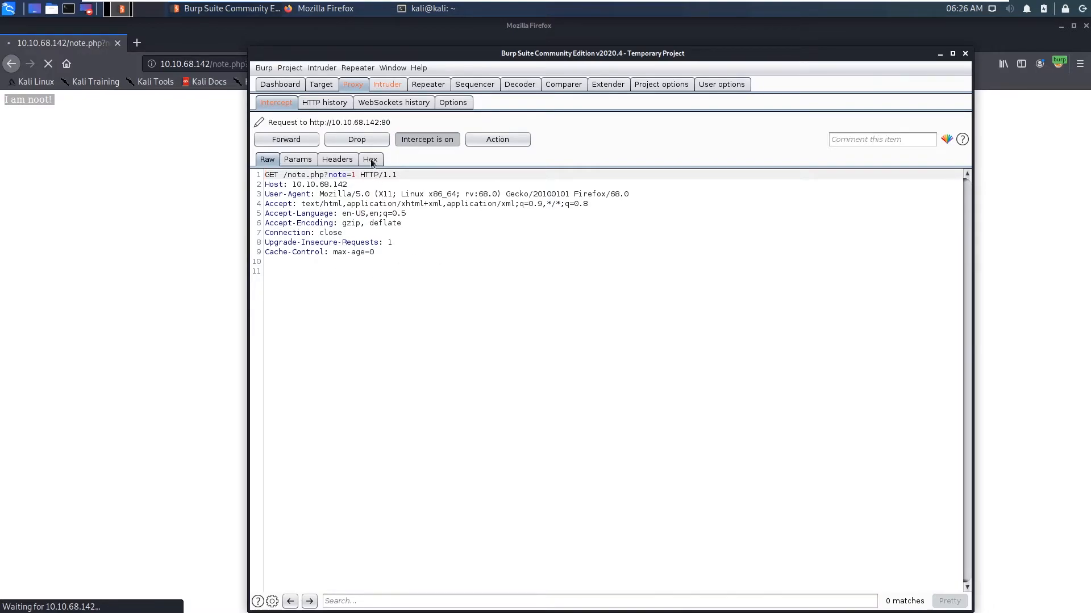
pyautogui.click(290, 140)
pyautogui.click(386, 84)
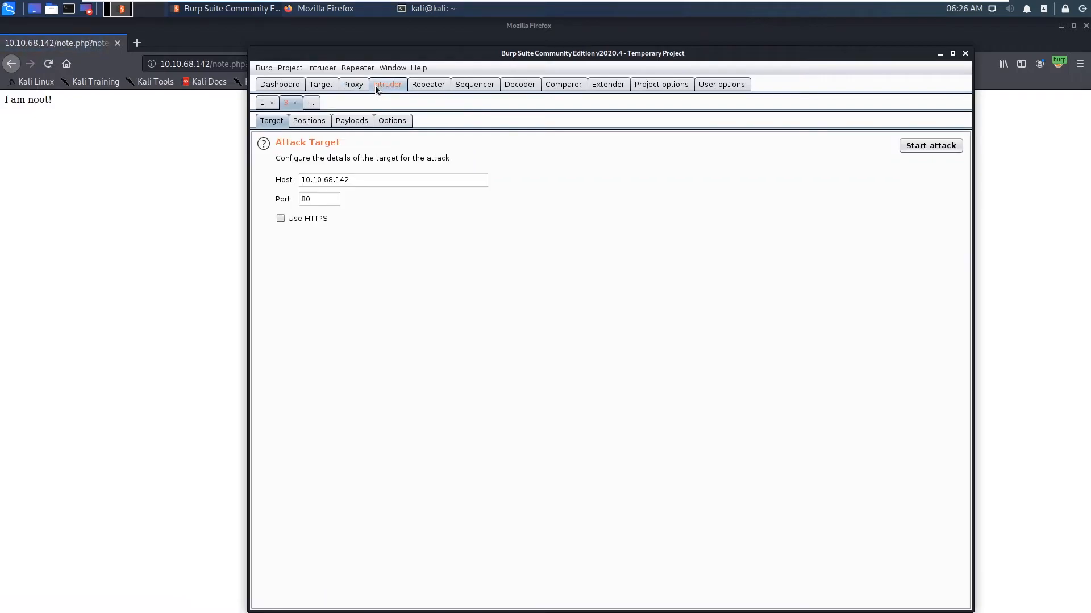
# In Positions, clear all markers and mark the note value 1 as the only payload position.
pyautogui.click(302, 122)
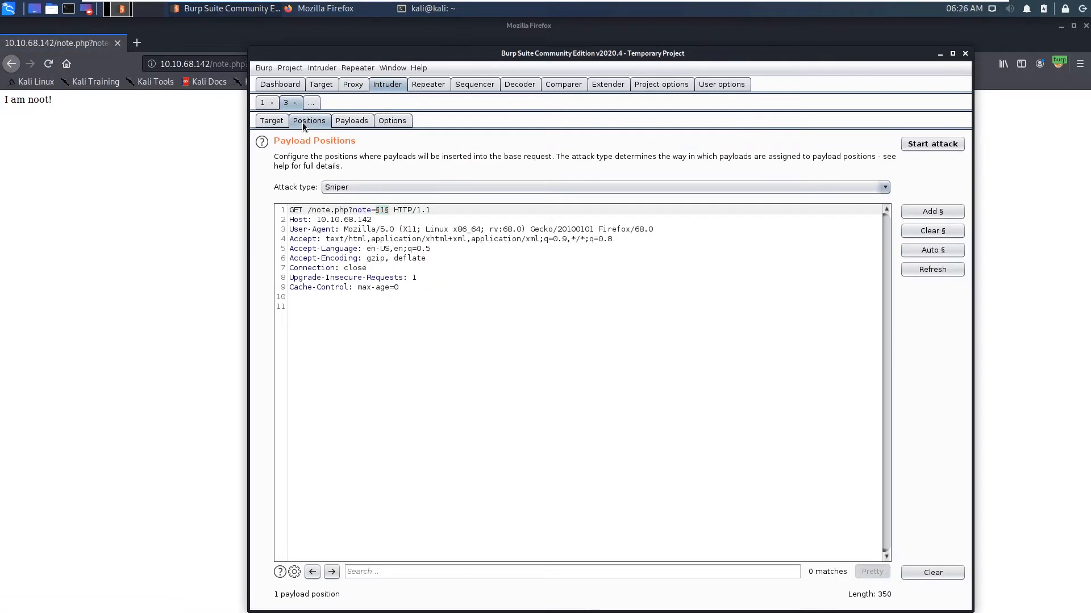
pyautogui.doubleClick(380, 211)
pyautogui.press('BackSpace')
pyautogui.click(936, 230)
pyautogui.doubleClick(377, 209)
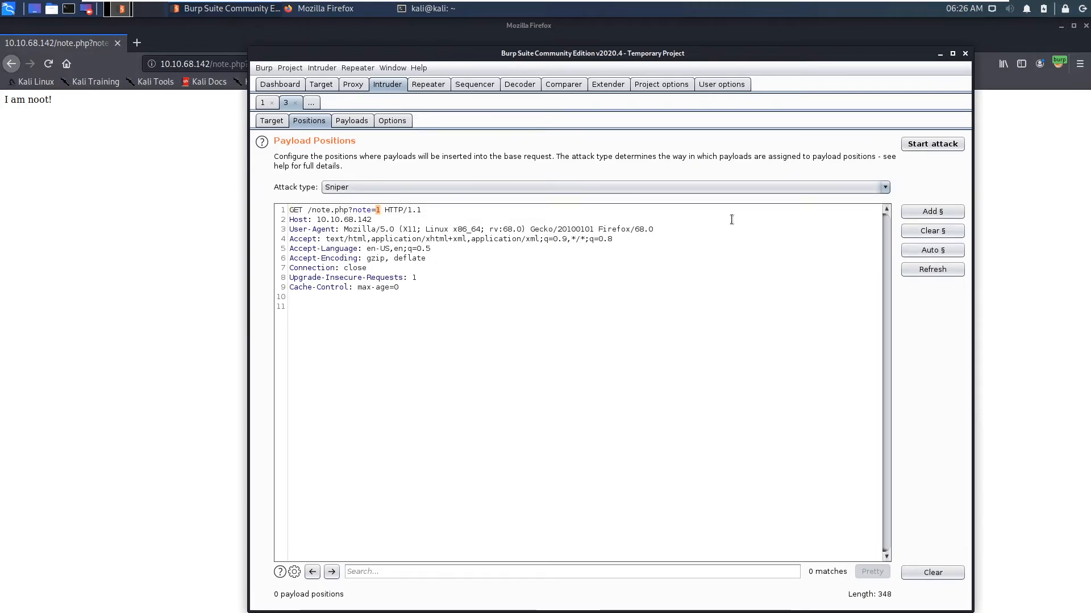
pyautogui.click(932, 212)
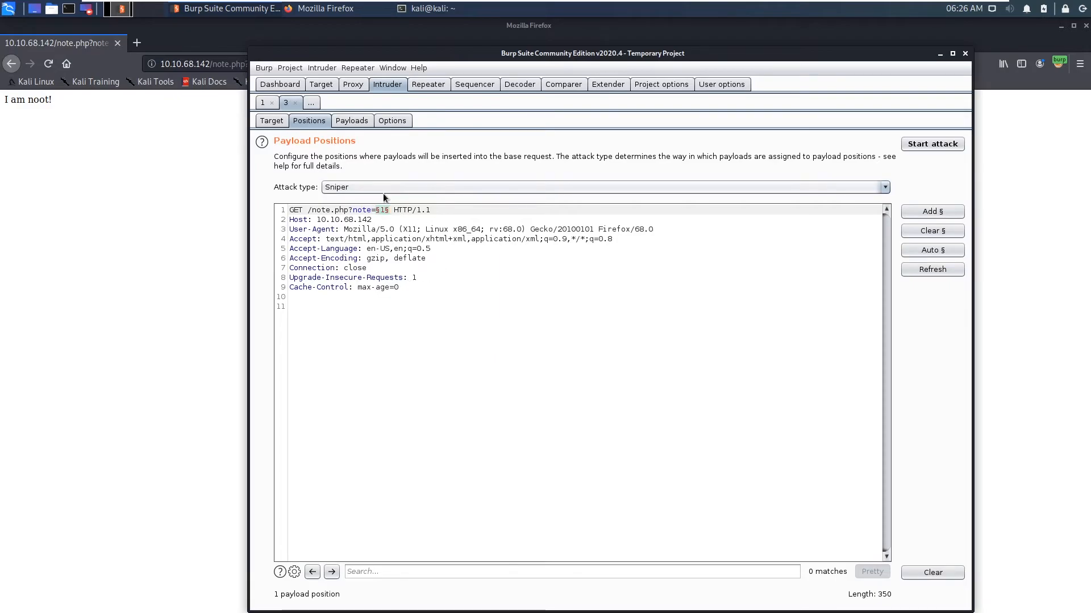
# Fill the Payloads simple list with the numbers 0 through 12, thirteen requests.
pyautogui.click(339, 122)
pyautogui.click(382, 370)
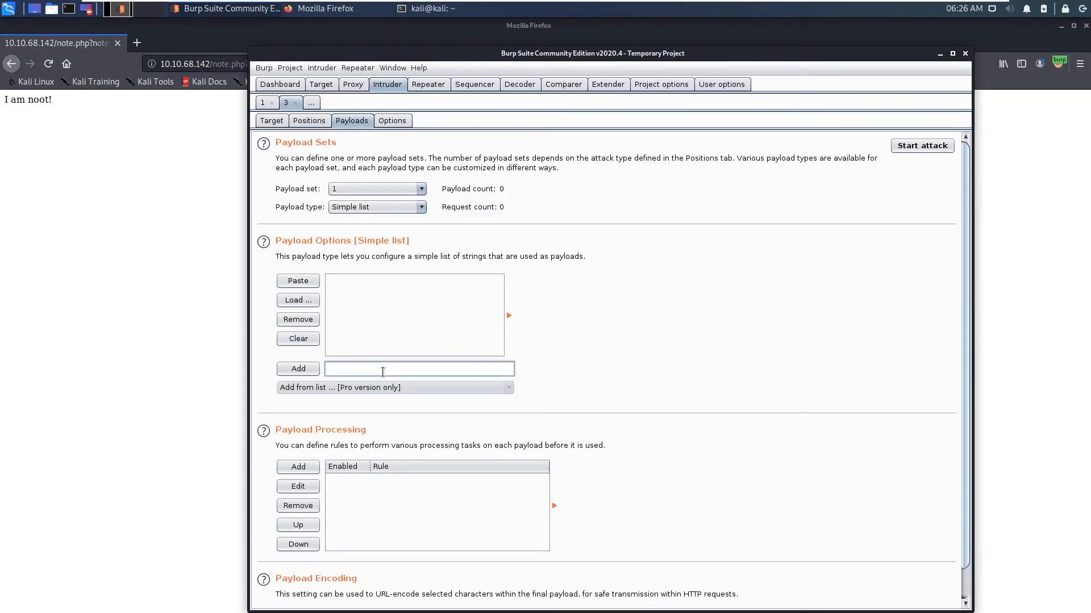
pyautogui.write('0')
pyautogui.press('Return')
pyautogui.write('1')
pyautogui.press('Return')
pyautogui.write('2 3')
pyautogui.press('Return')
pyautogui.write('4 ')
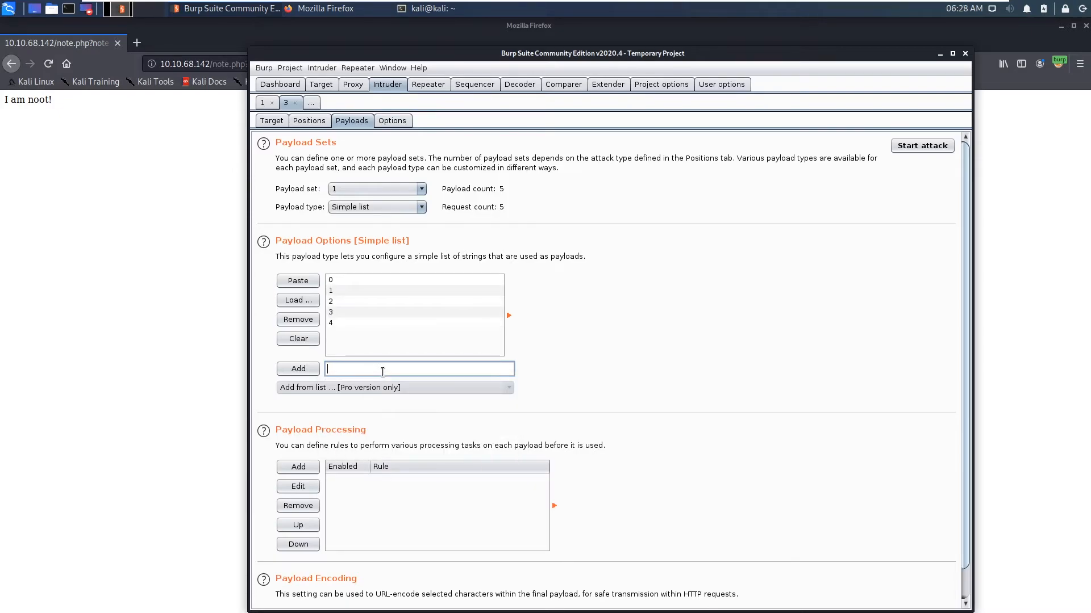
pyautogui.write('5 6 7 8 9')
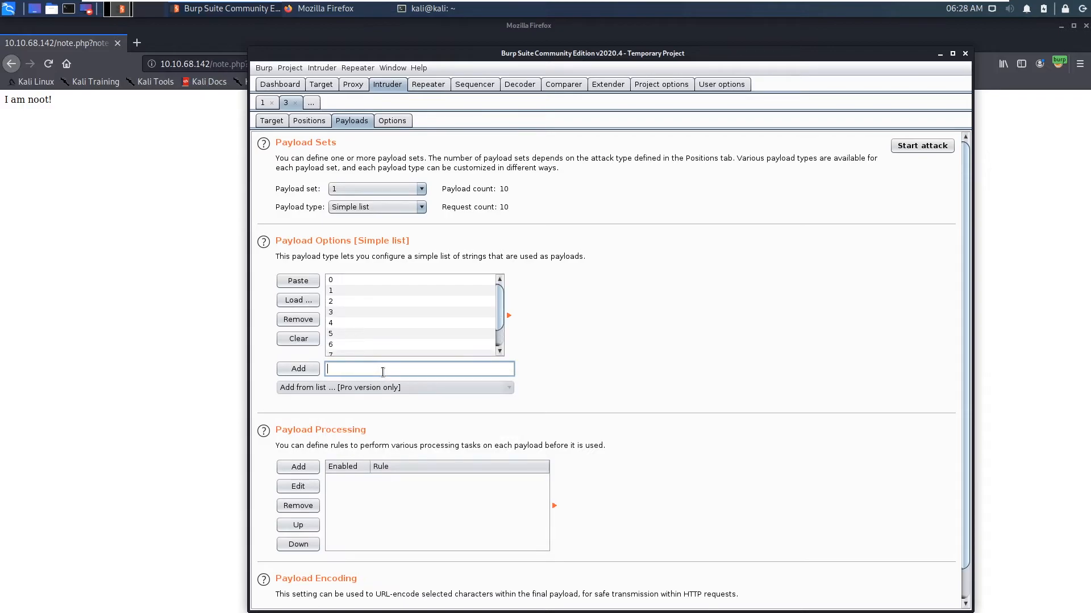
pyautogui.click(382, 372)
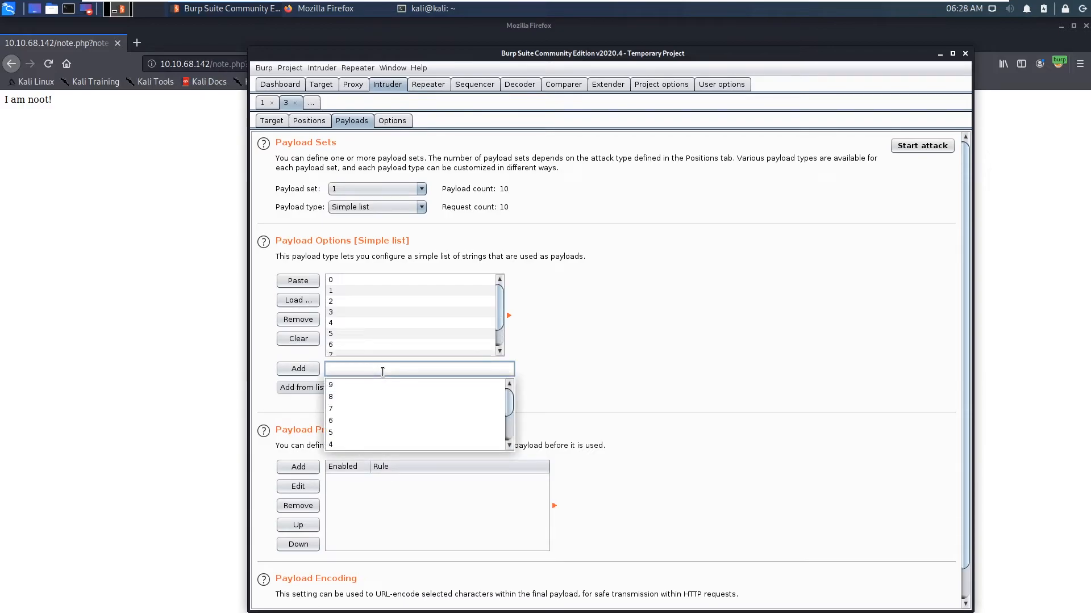
pyautogui.write('10')
pyautogui.press('Return')
pyautogui.write('11 ')
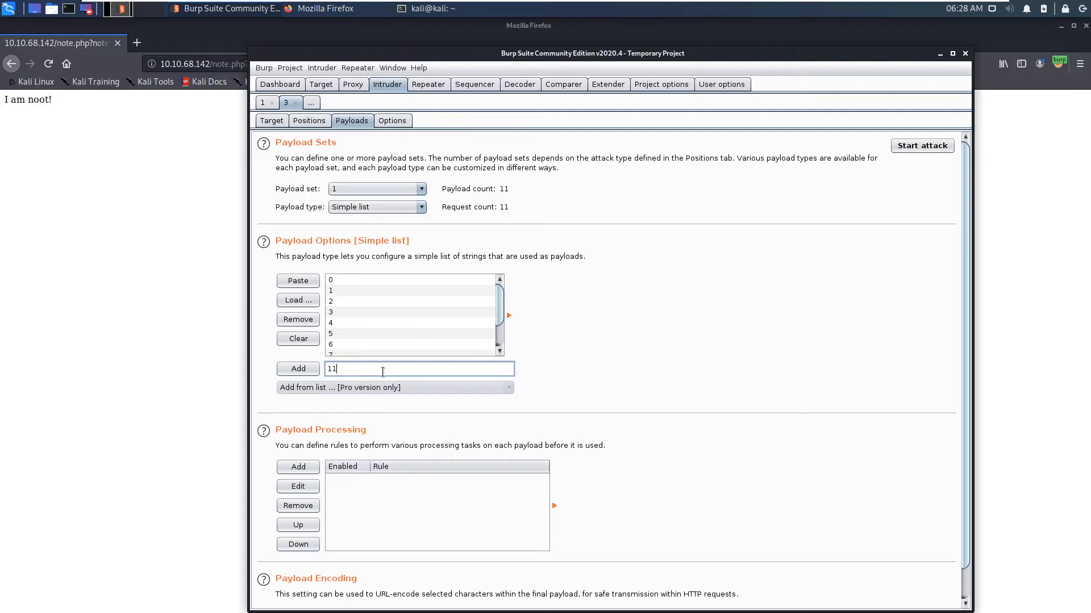
pyautogui.write('11')
pyautogui.press('BackSpace')
pyautogui.write('2')
pyautogui.press('Return')
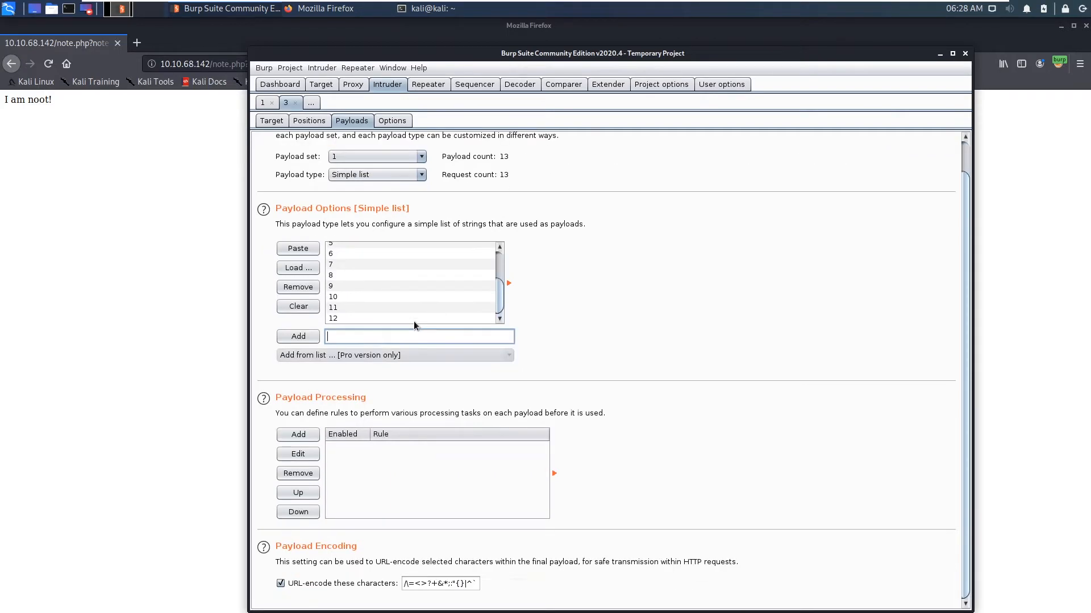
# Confirm the target and Sniper attack type, then start the attack past the Community warning.
pyautogui.click(273, 122)
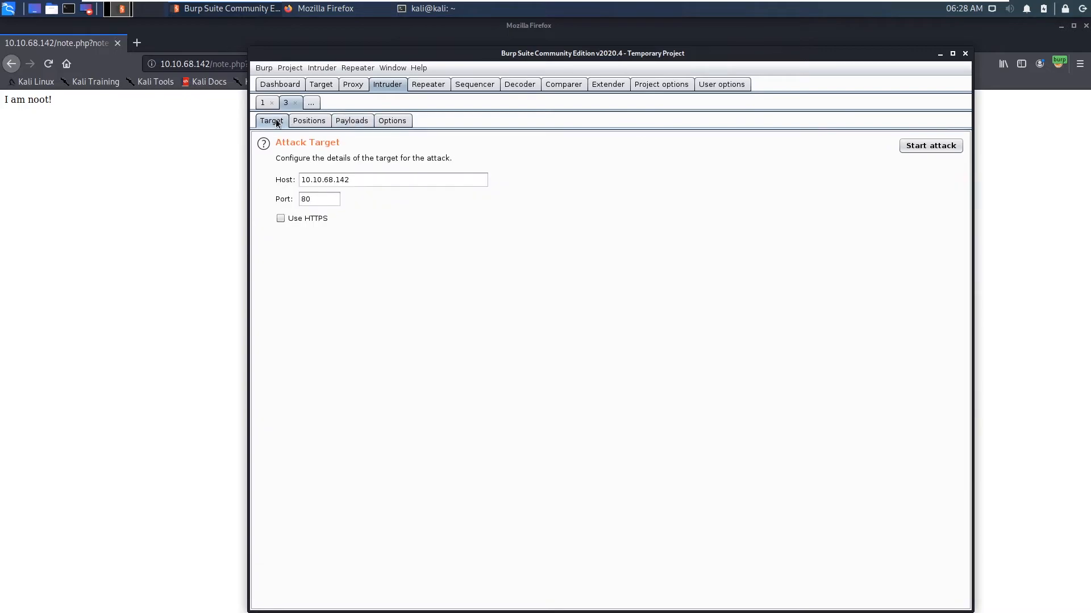
pyautogui.click(310, 124)
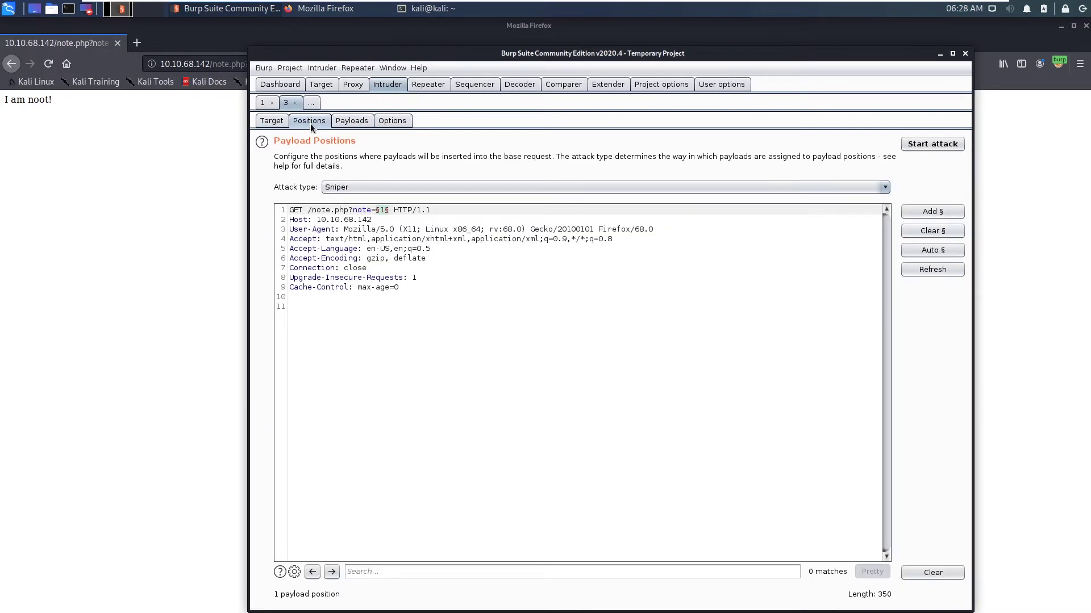
pyautogui.click(793, 191)
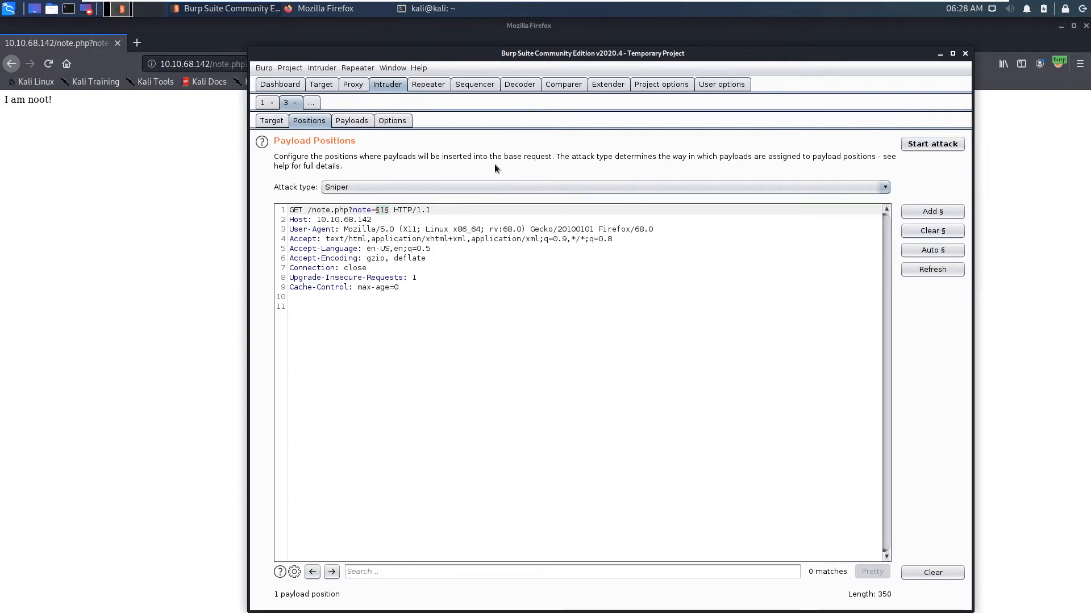
pyautogui.click(927, 146)
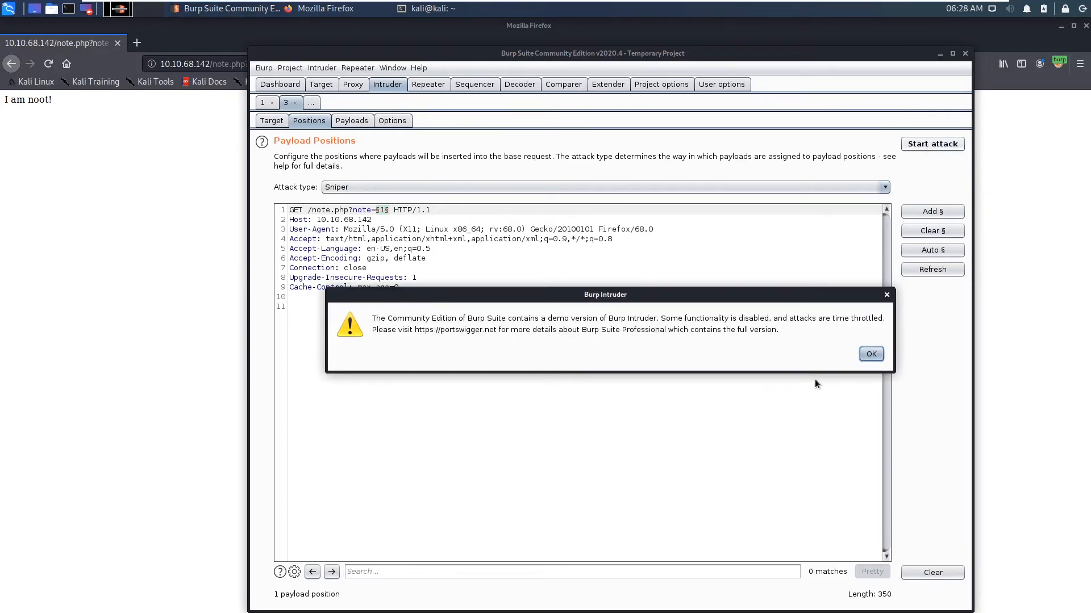
pyautogui.click(870, 356)
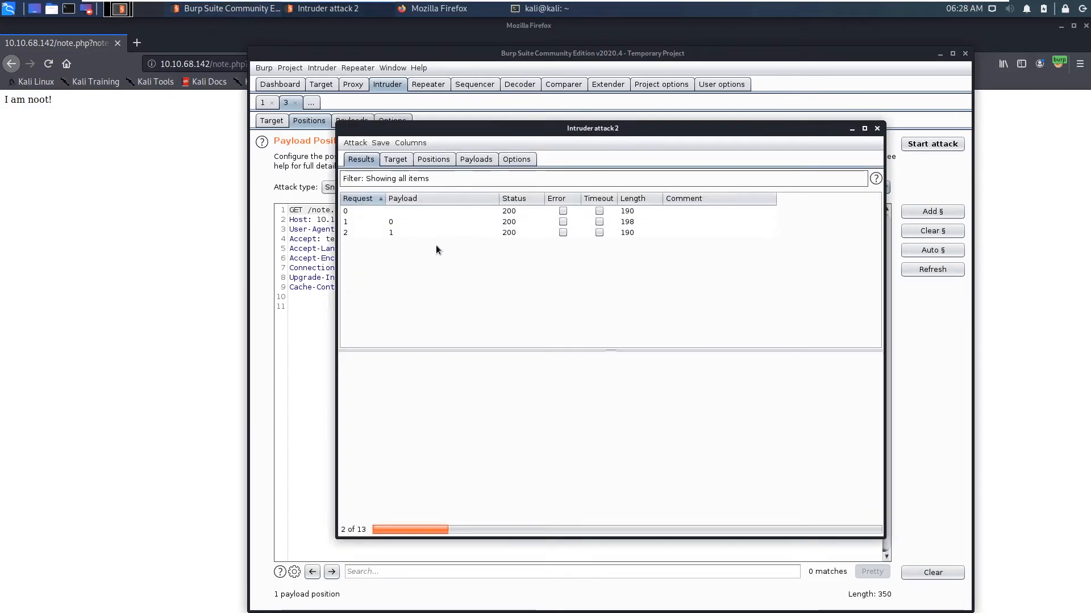
# Inspect the baseline, note=0, note=1 and note=3 requests as results arrive.
pyautogui.click(512, 213)
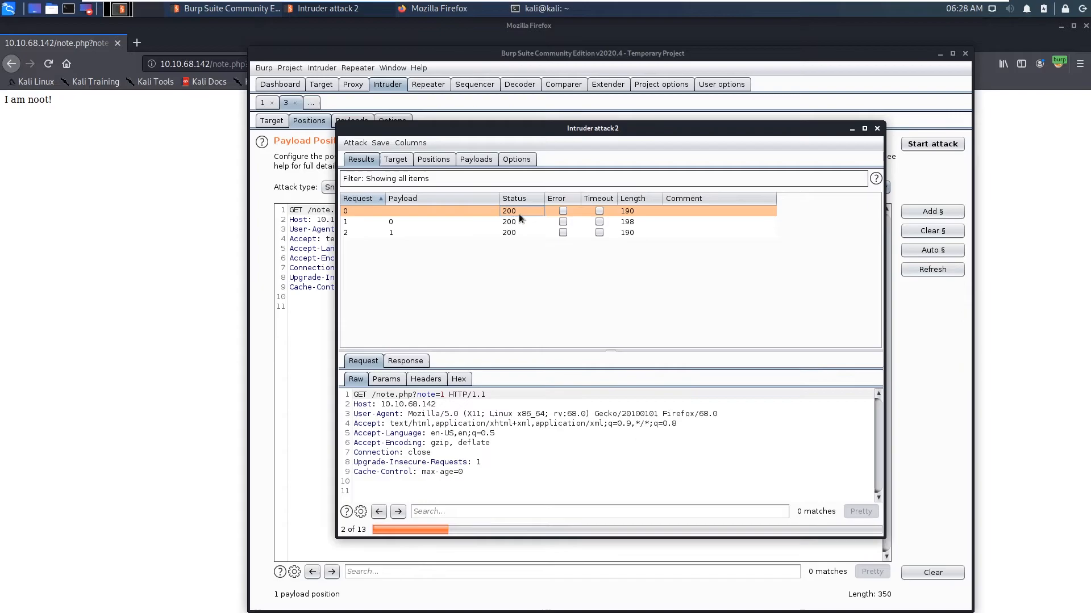
pyautogui.click(631, 223)
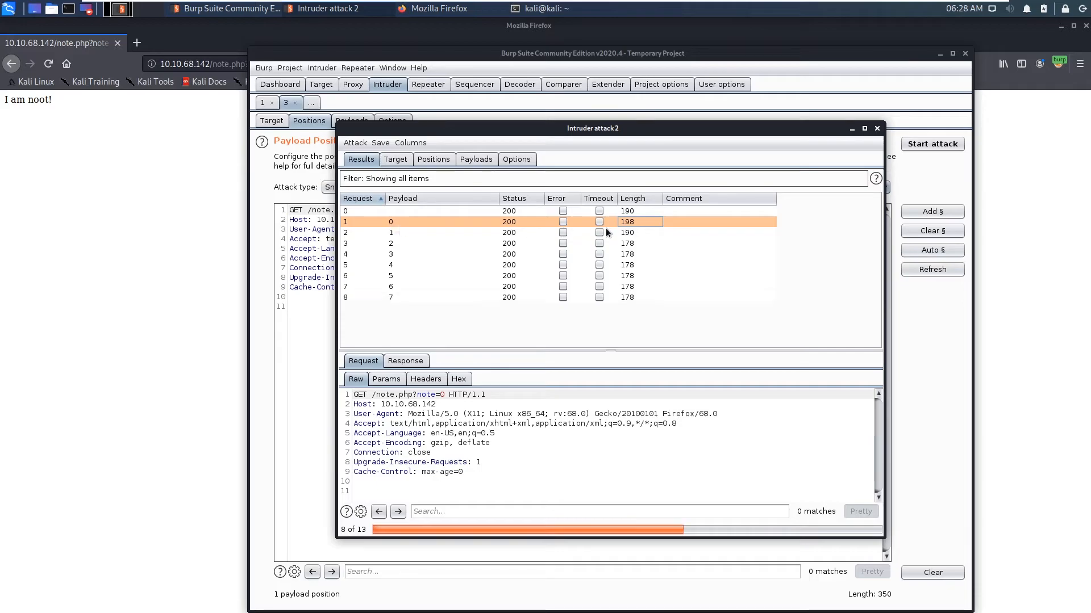
pyautogui.click(512, 232)
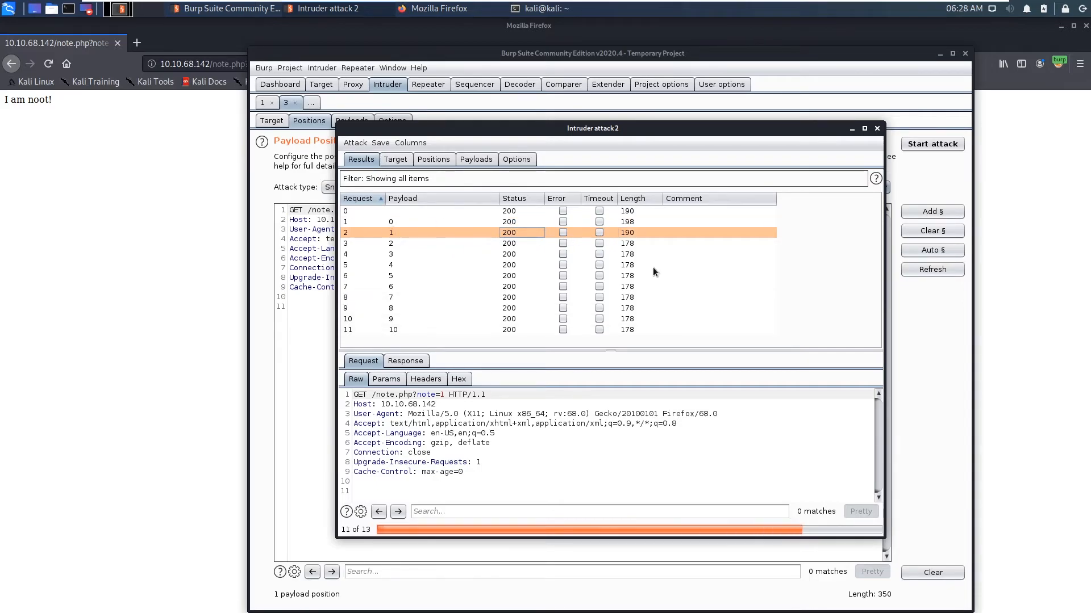
pyautogui.click(538, 255)
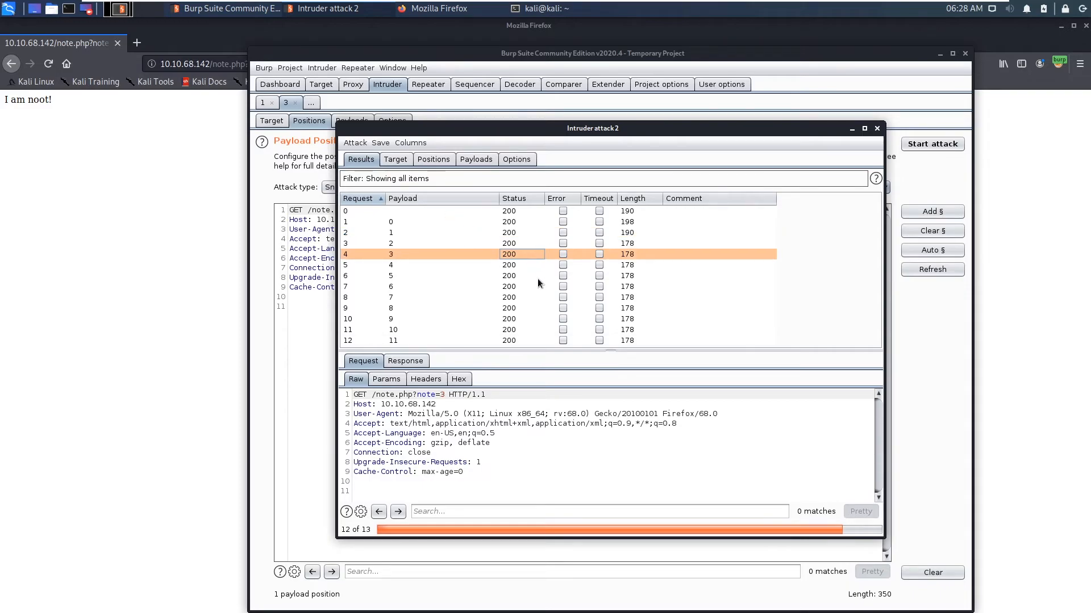
# Review the Intruder results, landing on the note=0 response that reveals flag{fivefourthree}.
pyautogui.click(516, 243)
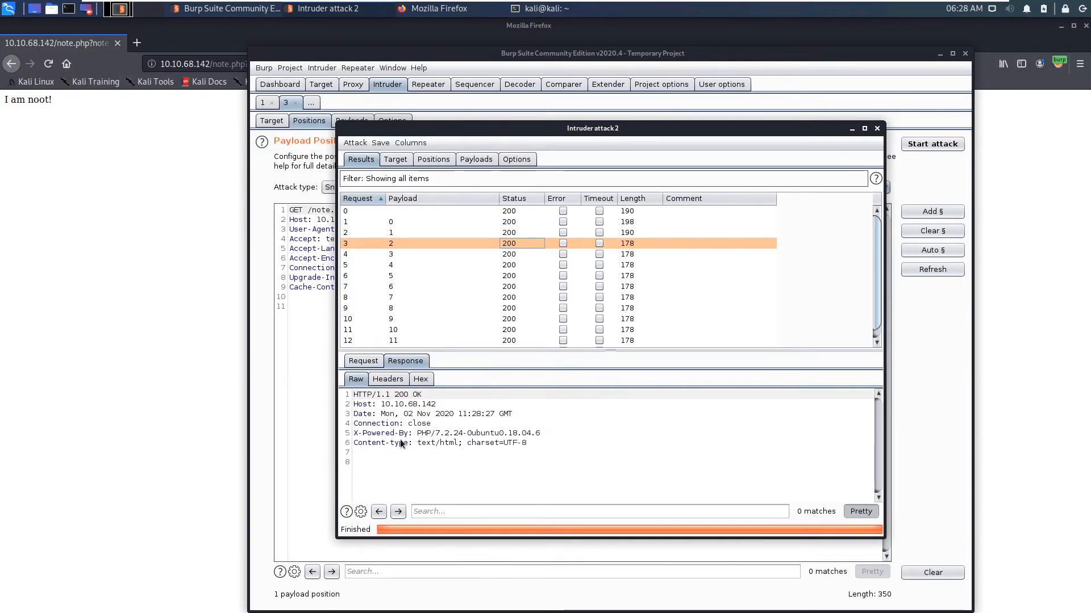
pyautogui.click(400, 464)
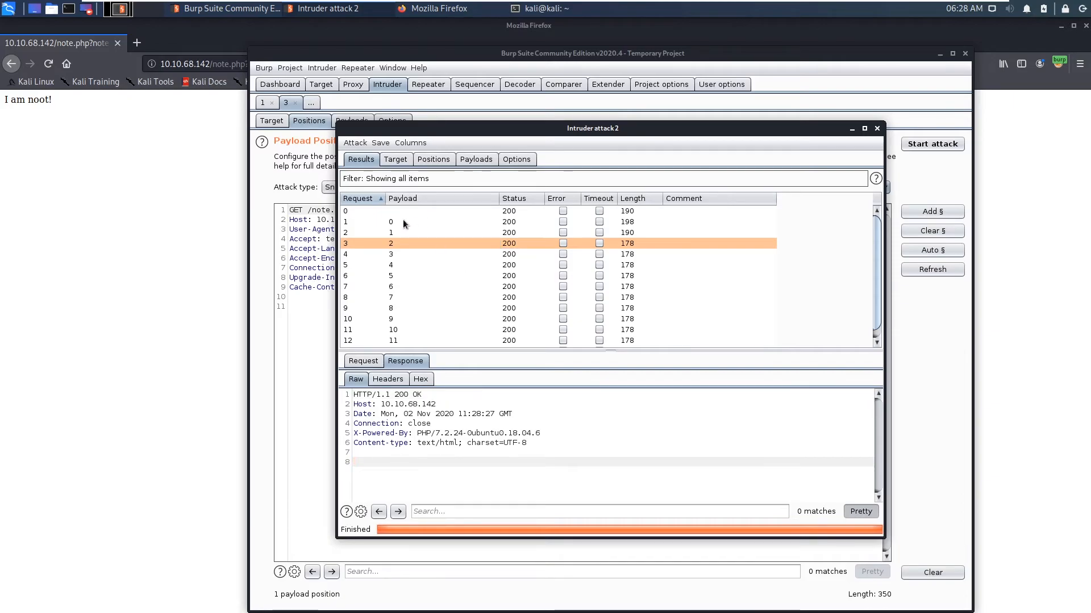
pyautogui.click(497, 223)
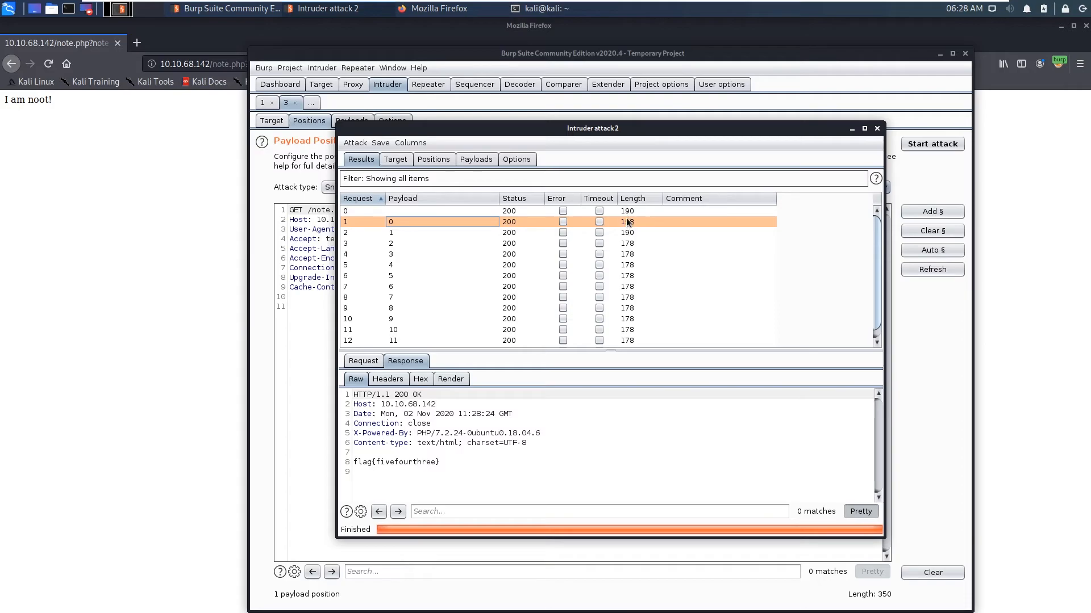
pyautogui.click(404, 473)
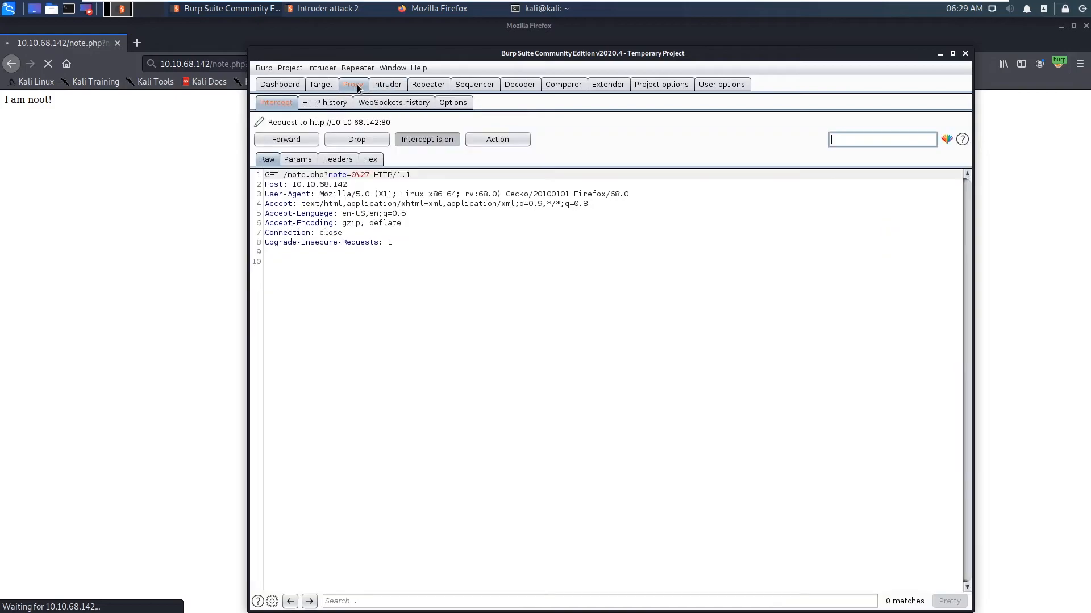
# Turn interception off to release the held note request and return to the attack results.
pyautogui.click(427, 139)
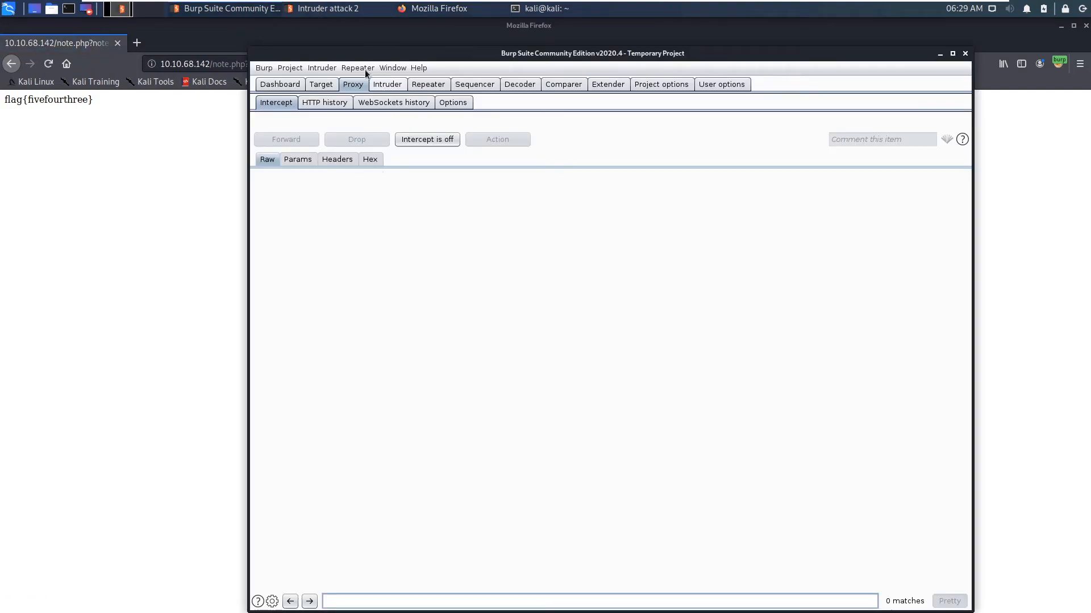
pyautogui.click(354, 10)
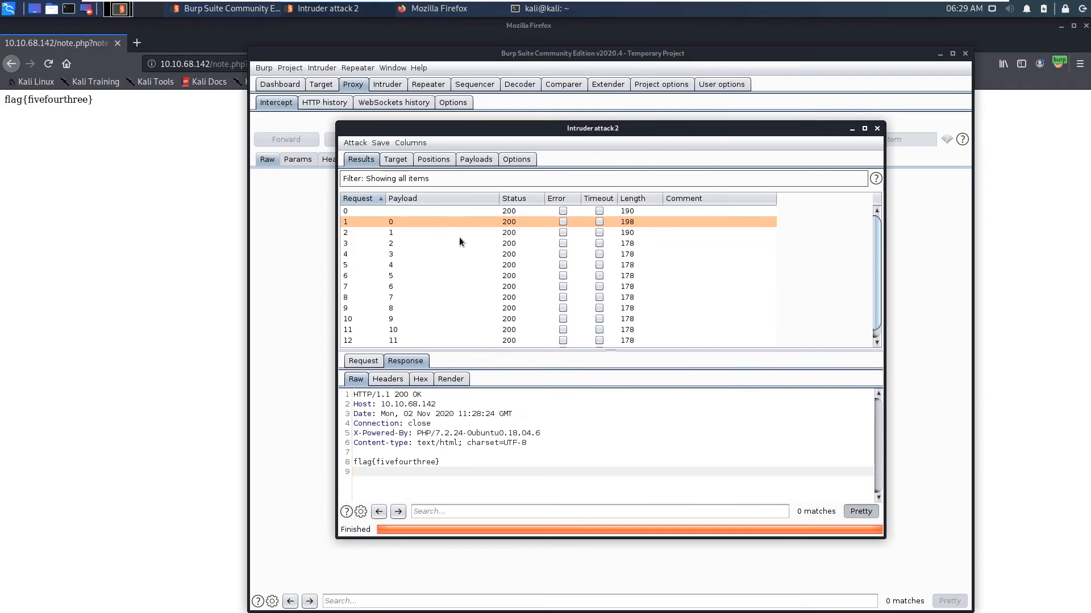
pyautogui.moveTo(444, 462); pyautogui.dragTo(353, 461)
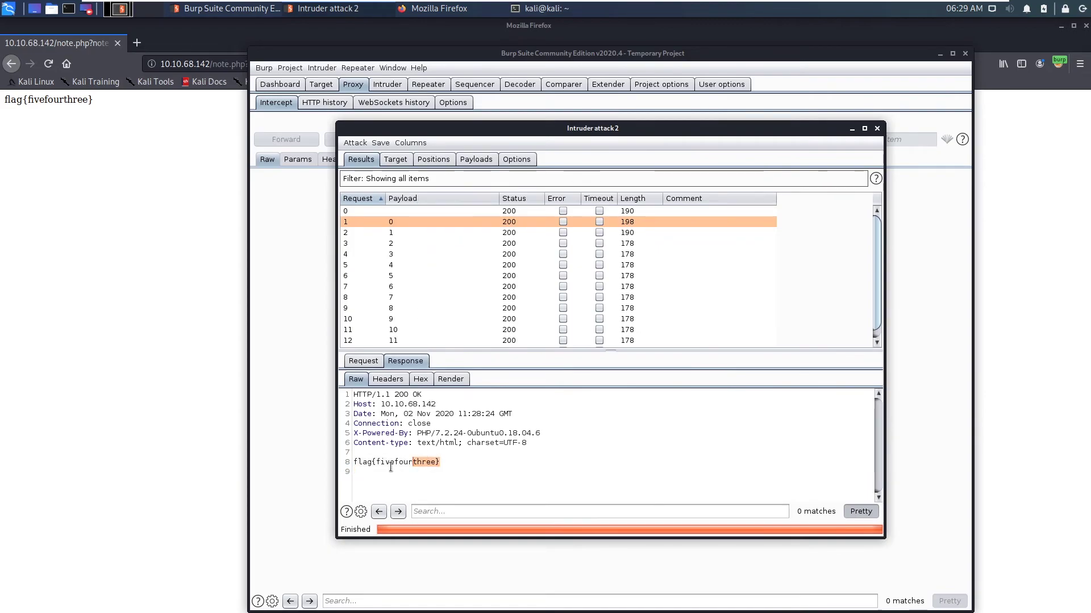
pyautogui.click(361, 474)
pyautogui.moveTo(442, 462); pyautogui.dragTo(353, 462)
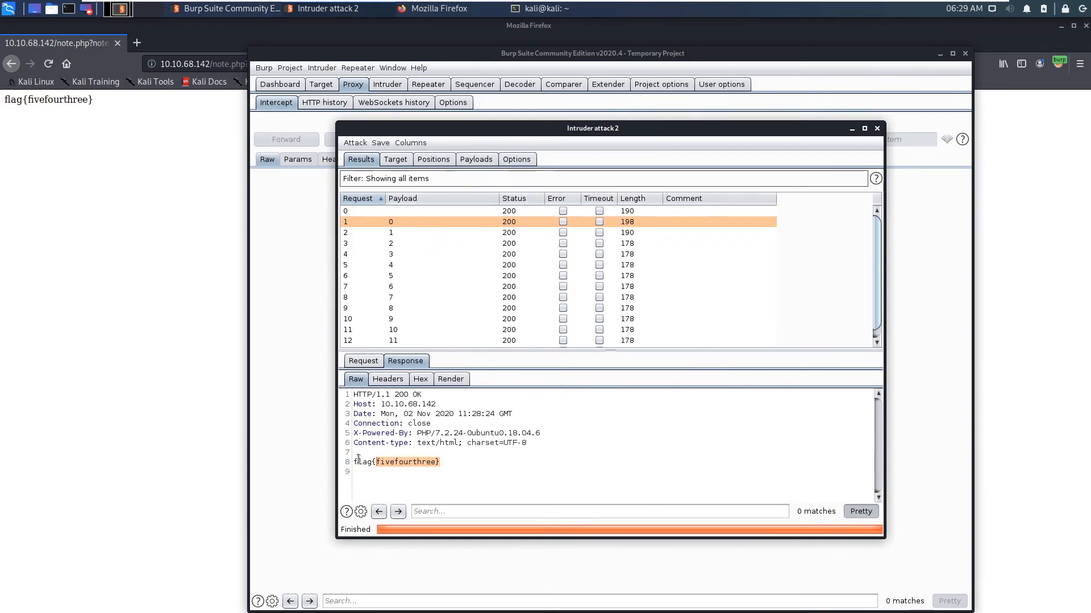
pyautogui.rightClick(383, 467)
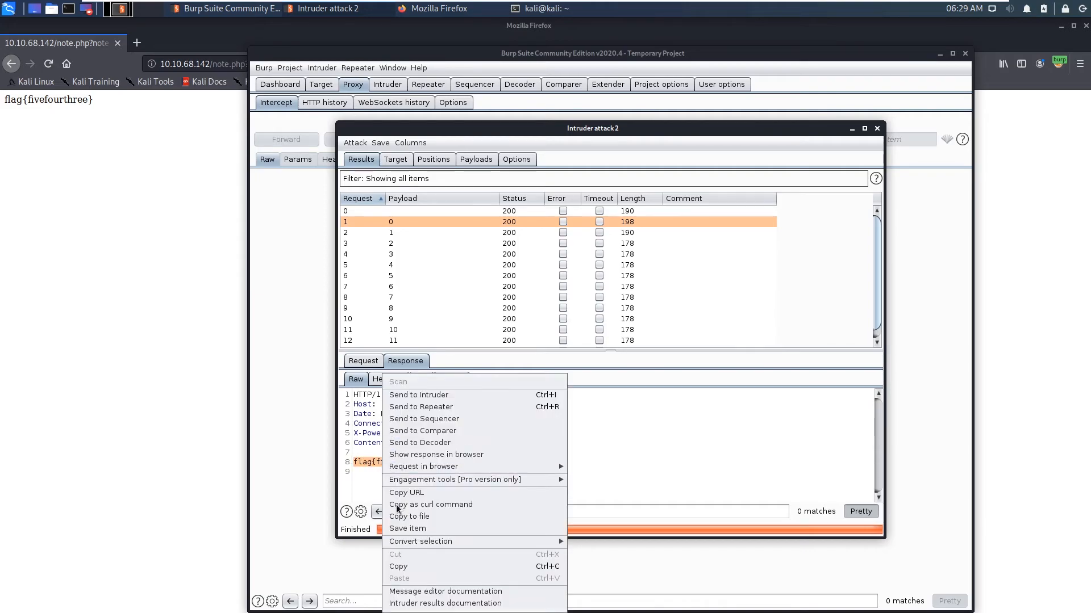
pyautogui.click(404, 568)
pyautogui.click(436, 472)
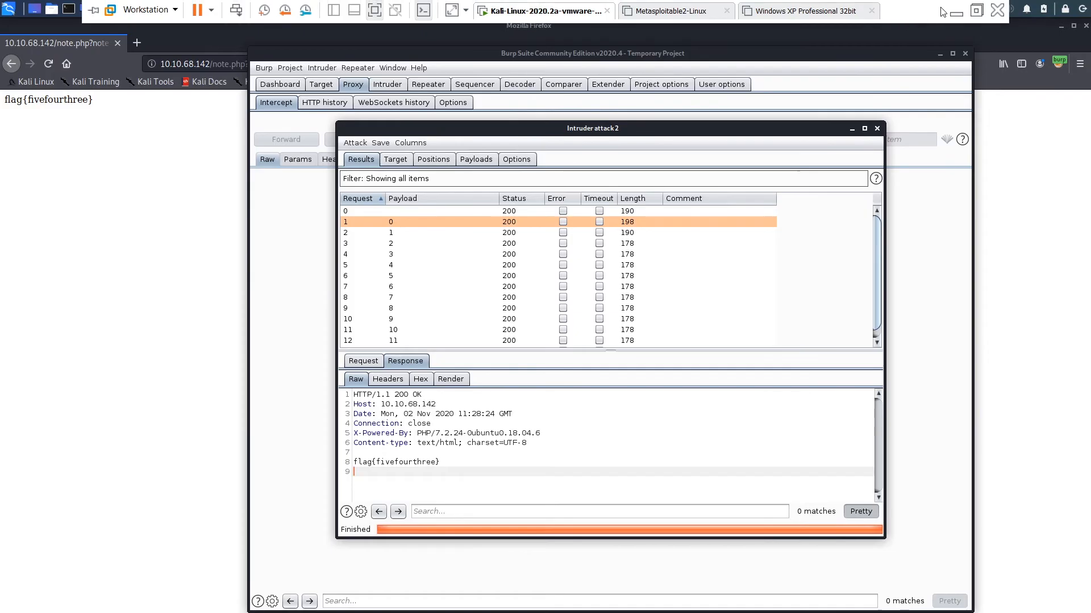
# Paste flag{fivefourthree} into the TryHackMe answer field and glance at the hint.
pyautogui.hotkey('alt', 'Tab')
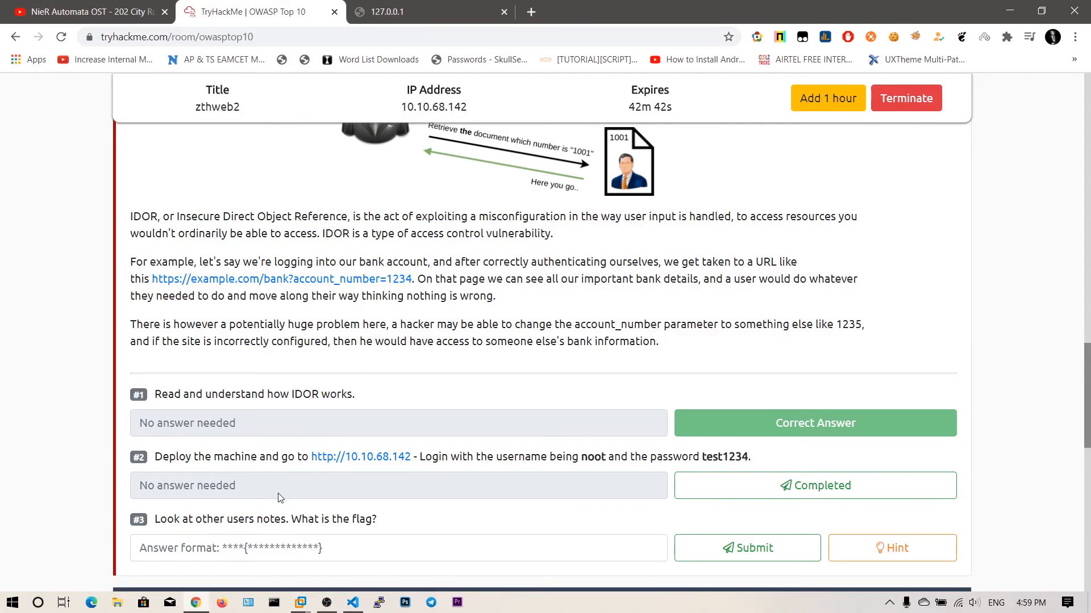
pyautogui.scroll(-2, 278, 498)
pyautogui.click(287, 413)
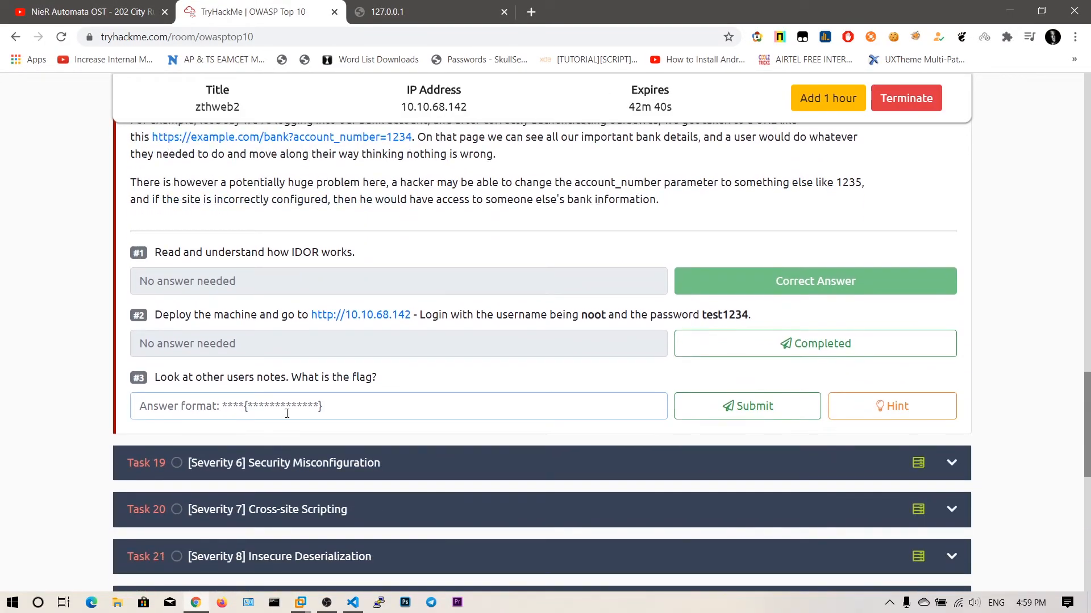
pyautogui.hotkey('ctrl', 'v')
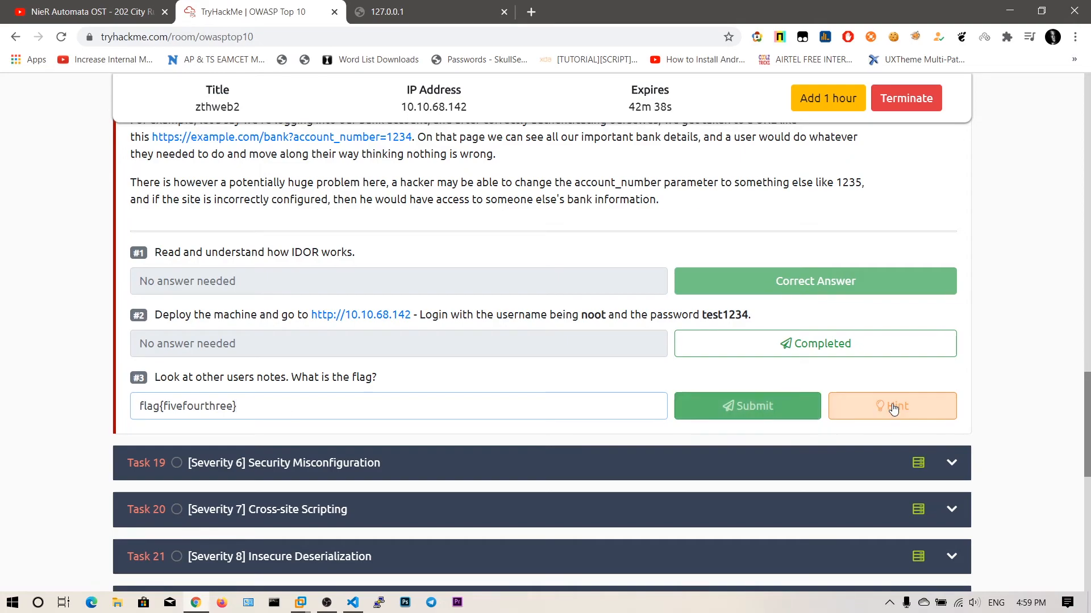
pyautogui.click(918, 404)
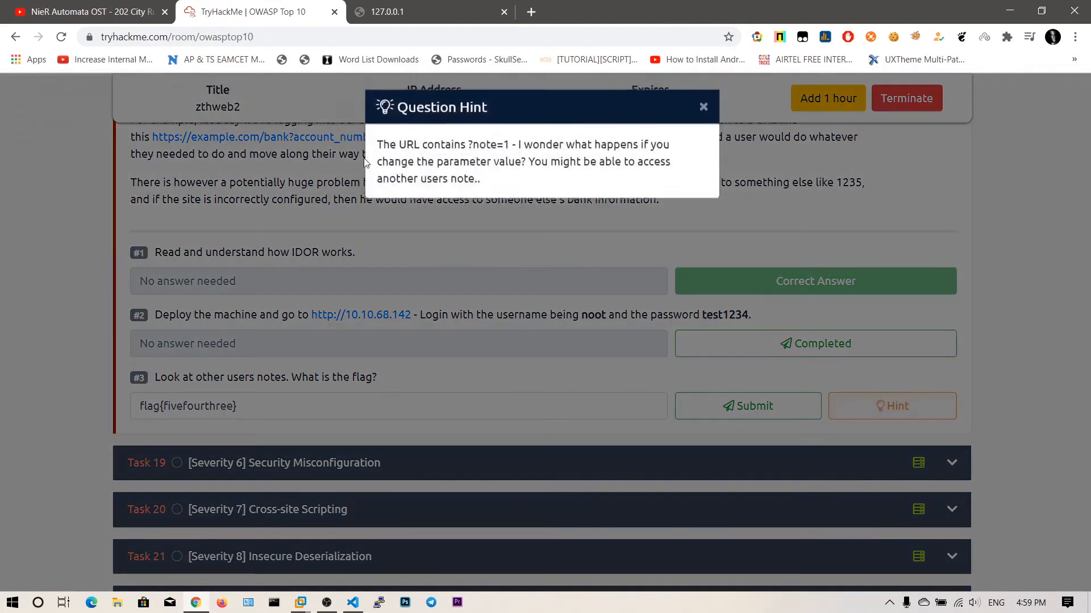
pyautogui.click(703, 111)
# Submit the flag so the question is marked correct, then return to the Kali VM.
pyautogui.click(745, 407)
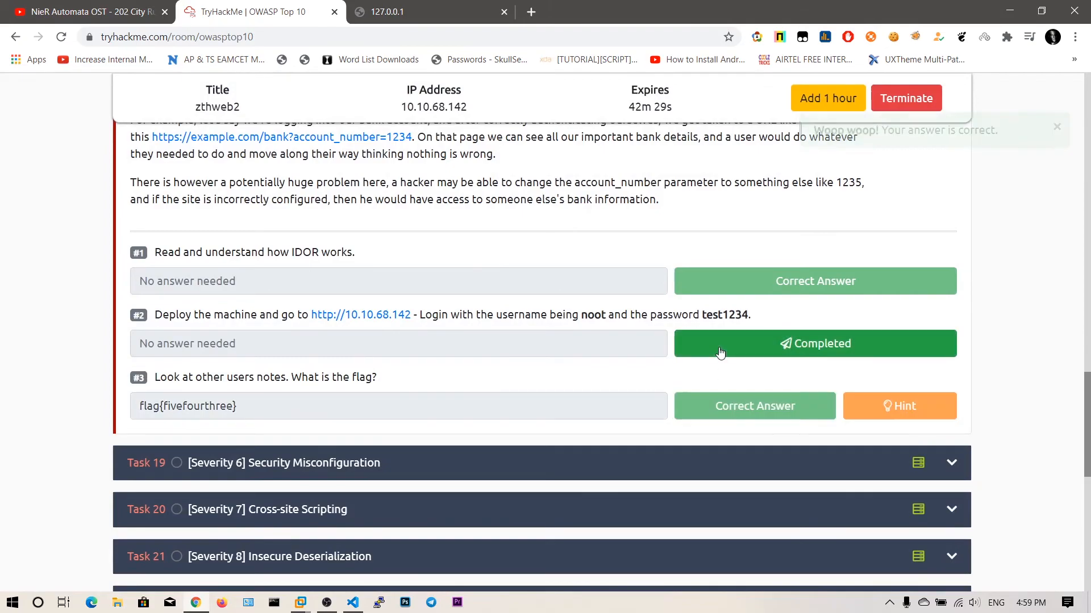
pyautogui.scroll(2, 389, 341)
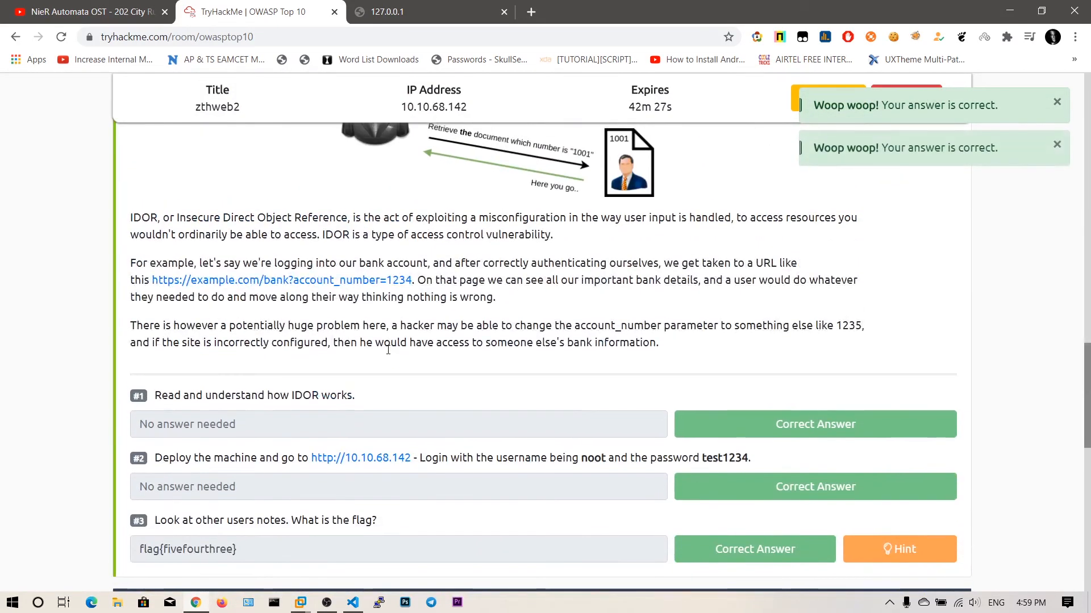
pyautogui.scroll(4, 388, 345)
pyautogui.scroll(-3, 386, 344)
pyautogui.scroll(3, 379, 345)
pyautogui.scroll(-3, 378, 344)
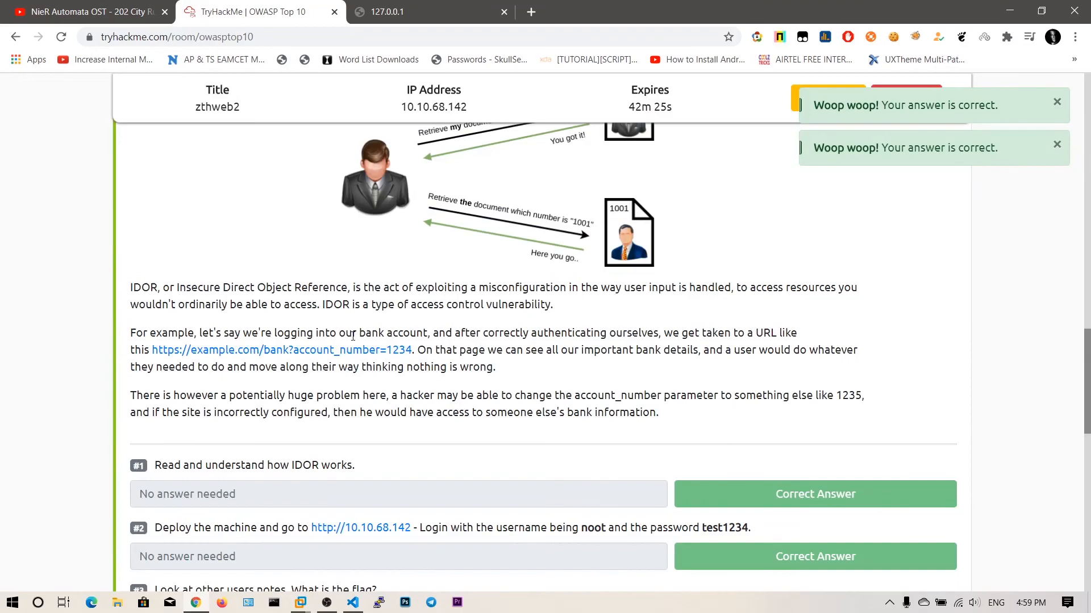
pyautogui.scroll(2, 358, 341)
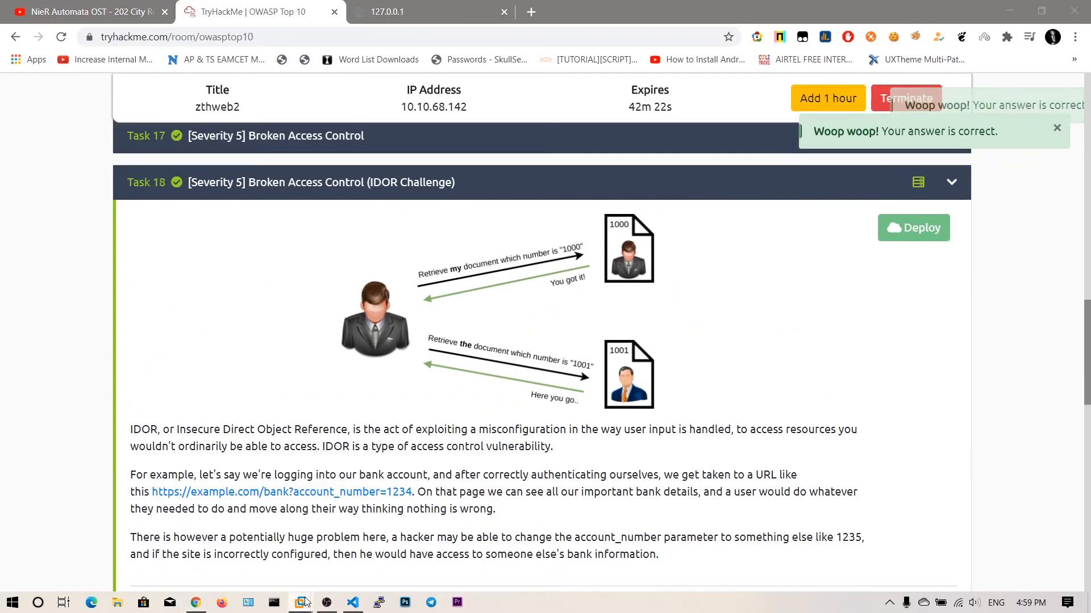
pyautogui.moveTo(300, 603)
pyautogui.click(158, 526)
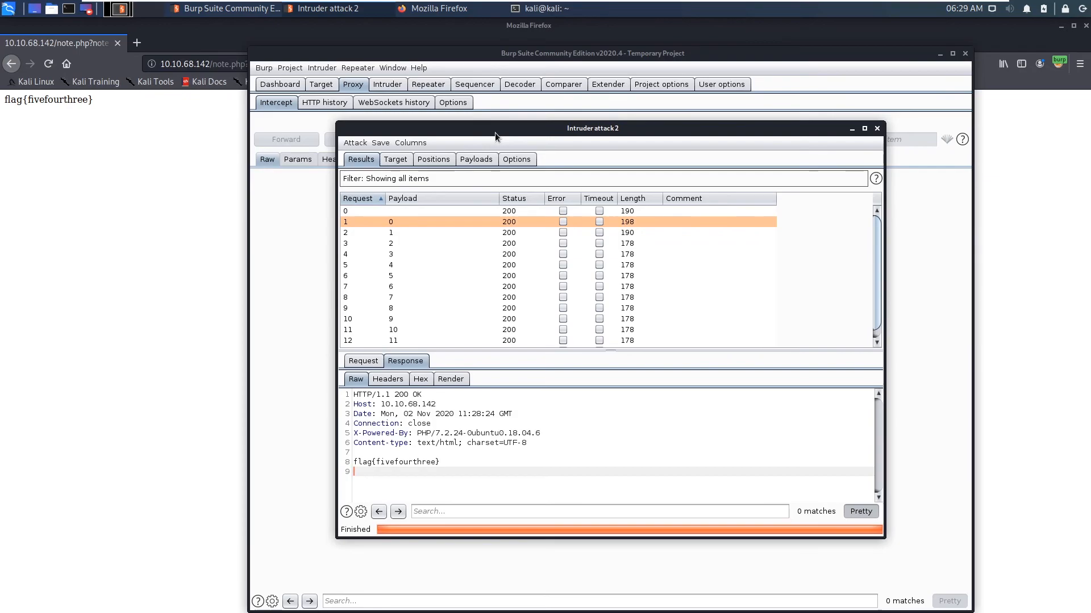
# Close the Intruder attack 2 results window and bring the main Burp window forward.
pyautogui.click(877, 129)
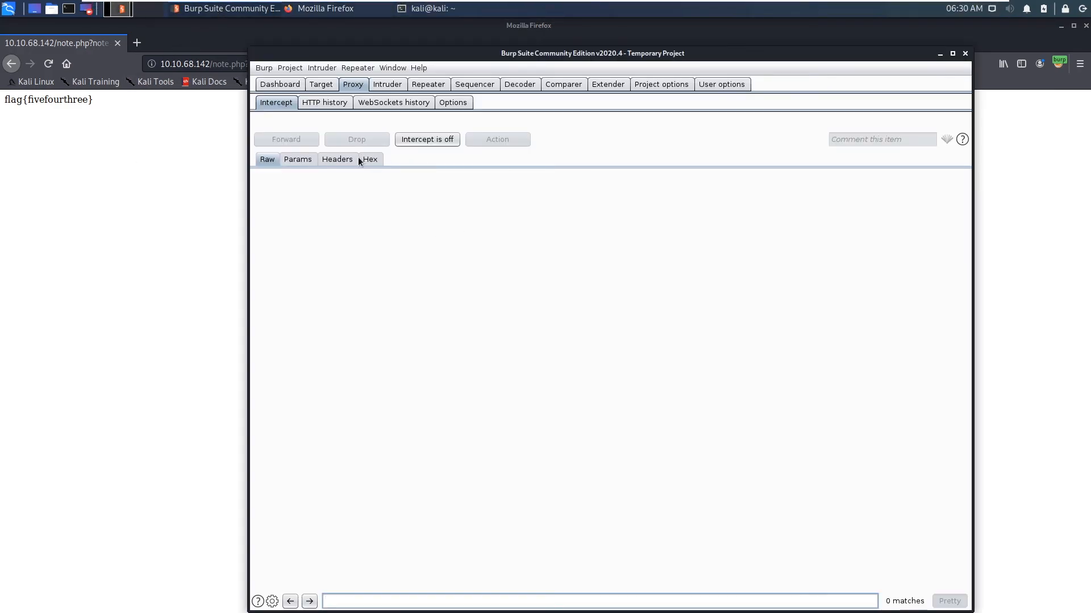
pyautogui.click(49, 265)
pyautogui.click(950, 9)
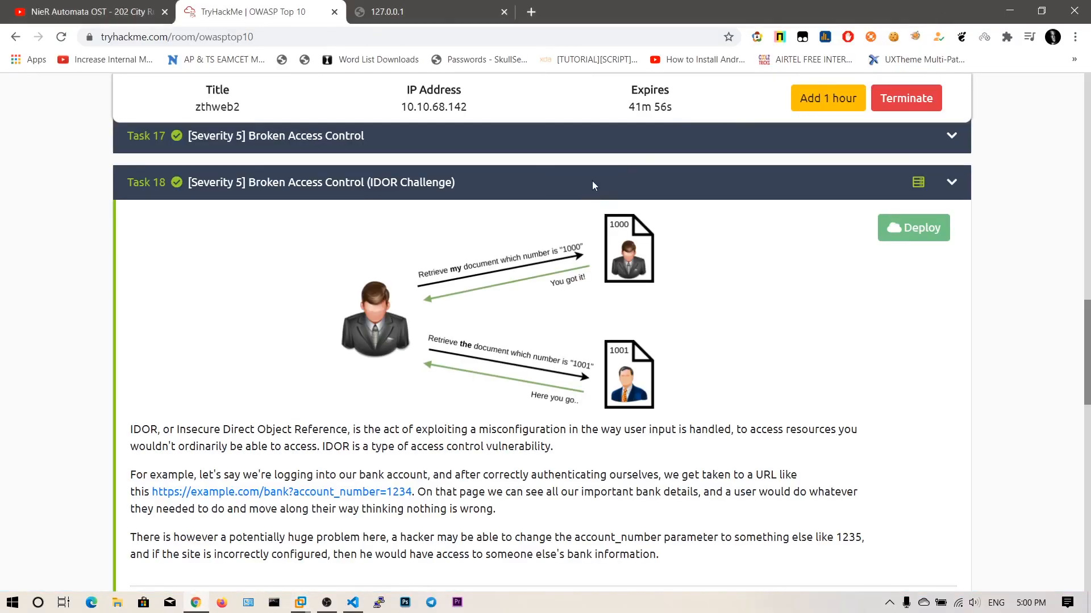
pyautogui.scroll(1, 332, 333)
pyautogui.scroll(-1, 333, 333)
pyautogui.scroll(1, 331, 329)
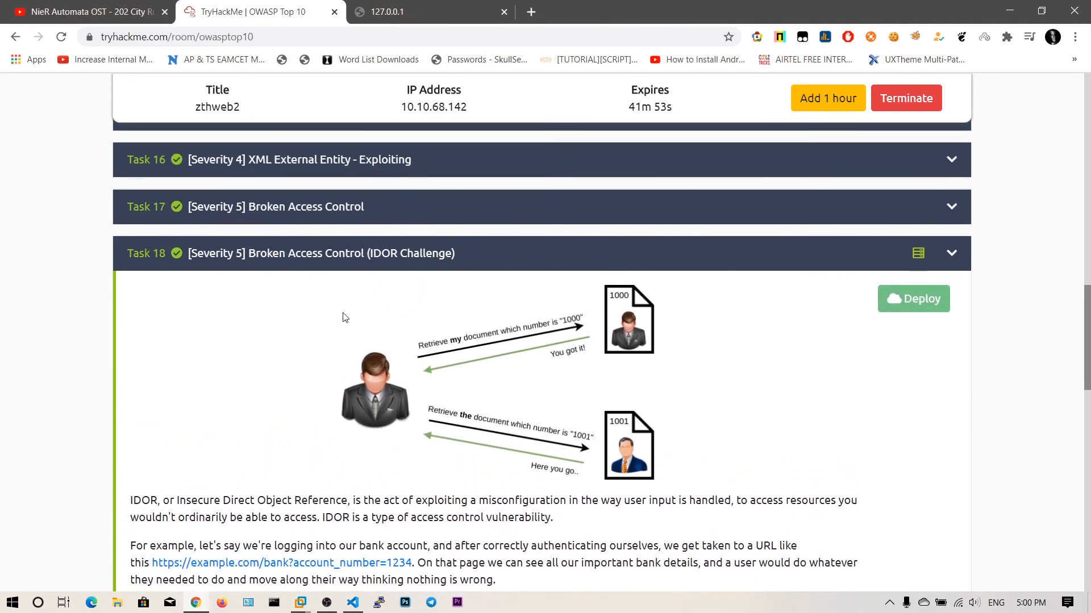
pyautogui.scroll(-1, 371, 291)
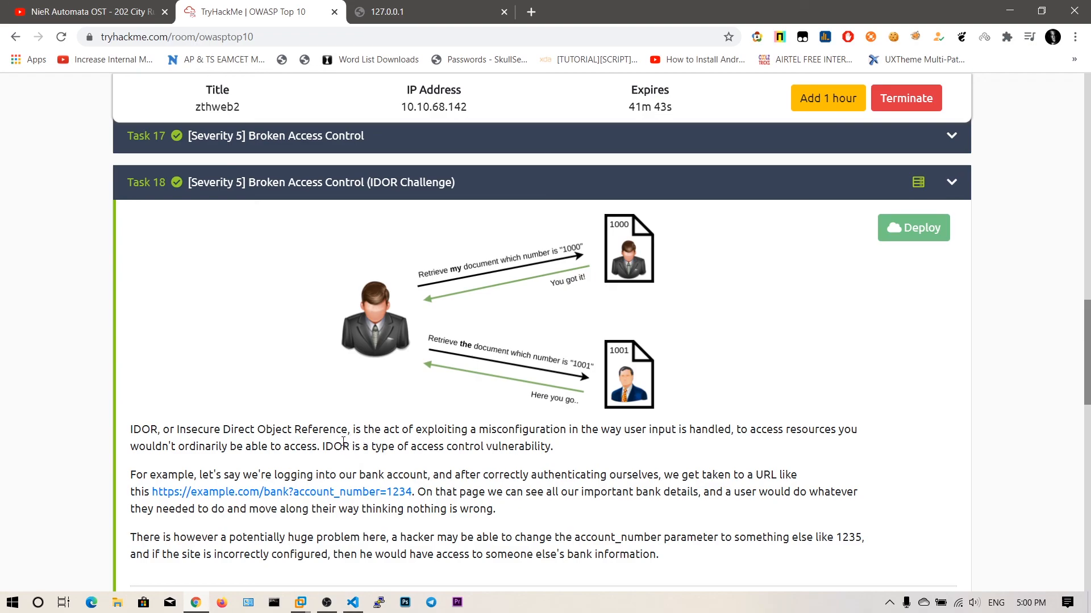
pyautogui.scroll(-1, 344, 429)
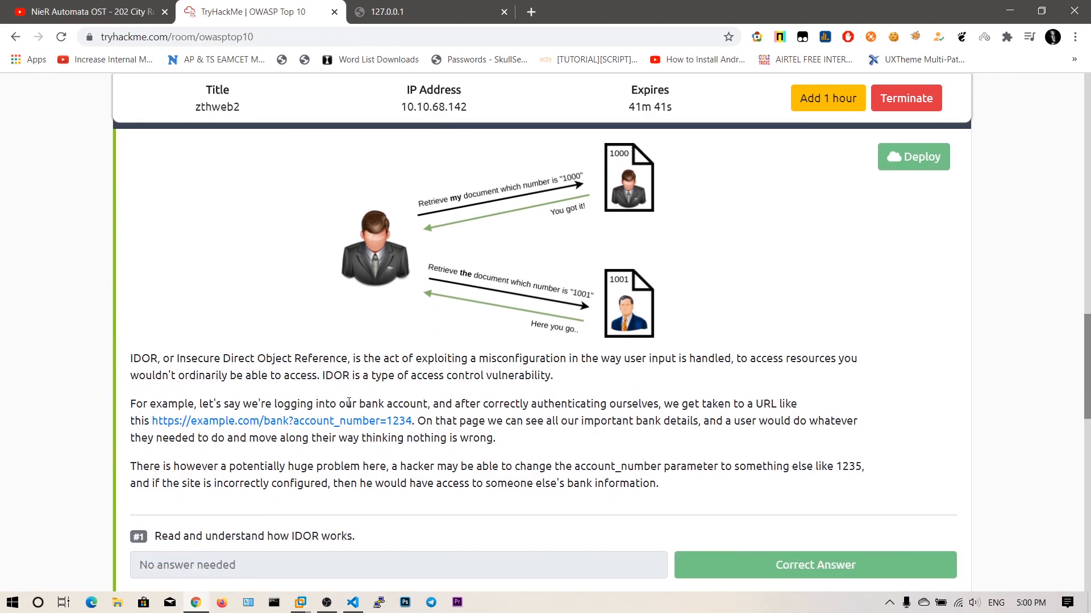
pyautogui.scroll(1, 443, 384)
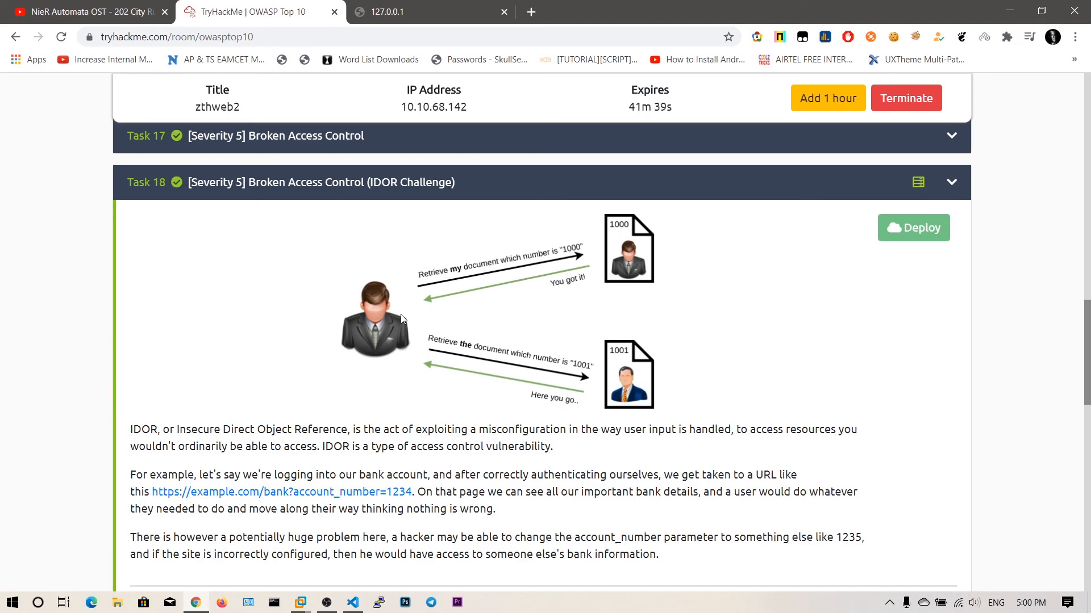